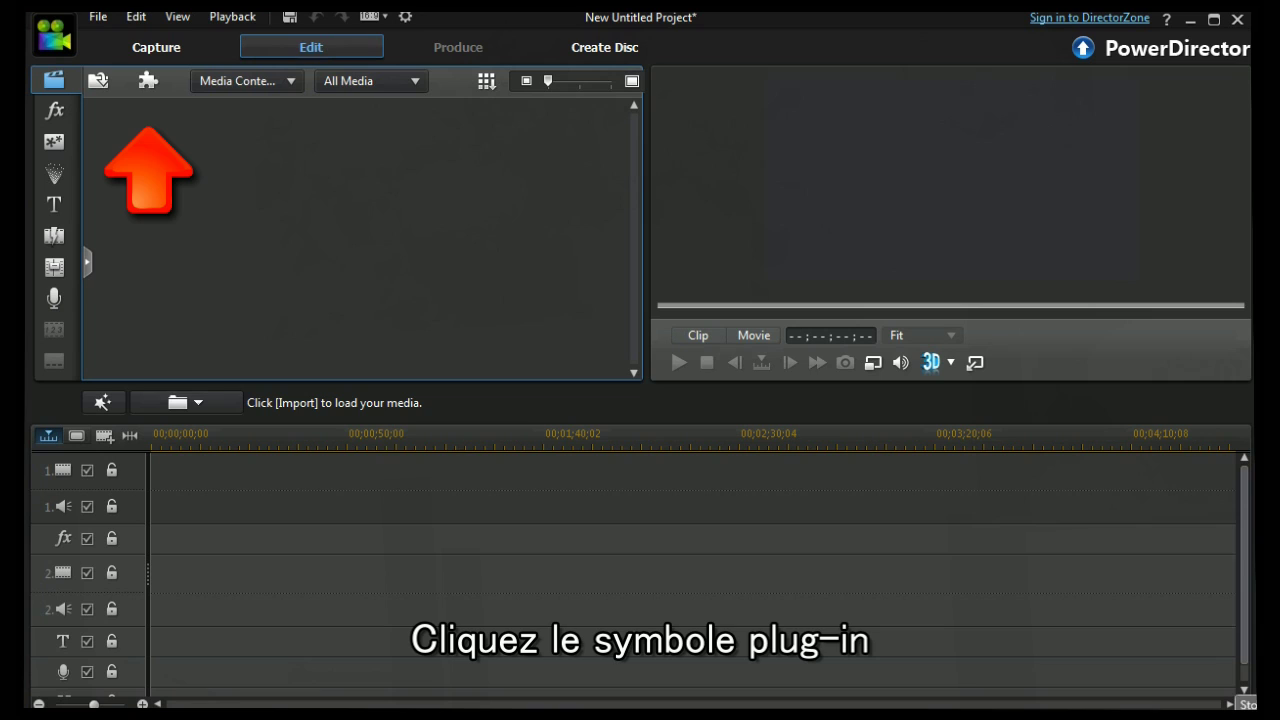
# - Show the Plug-ins menu listing MultiCam Designer and Theme Designer above the empty library
pyautogui.click(148, 82)
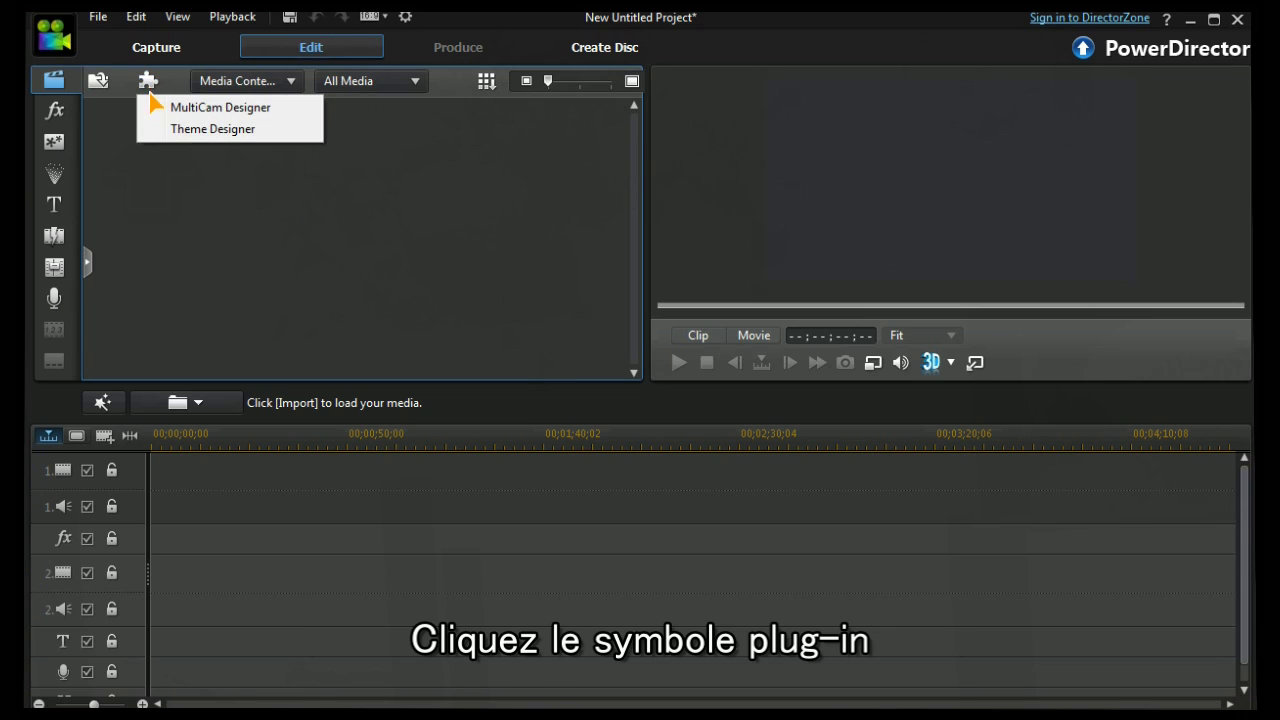
# - Launch Theme Designer and regroup its template list by Sequence Type, then back to Theme Template
pyautogui.click(190, 130)
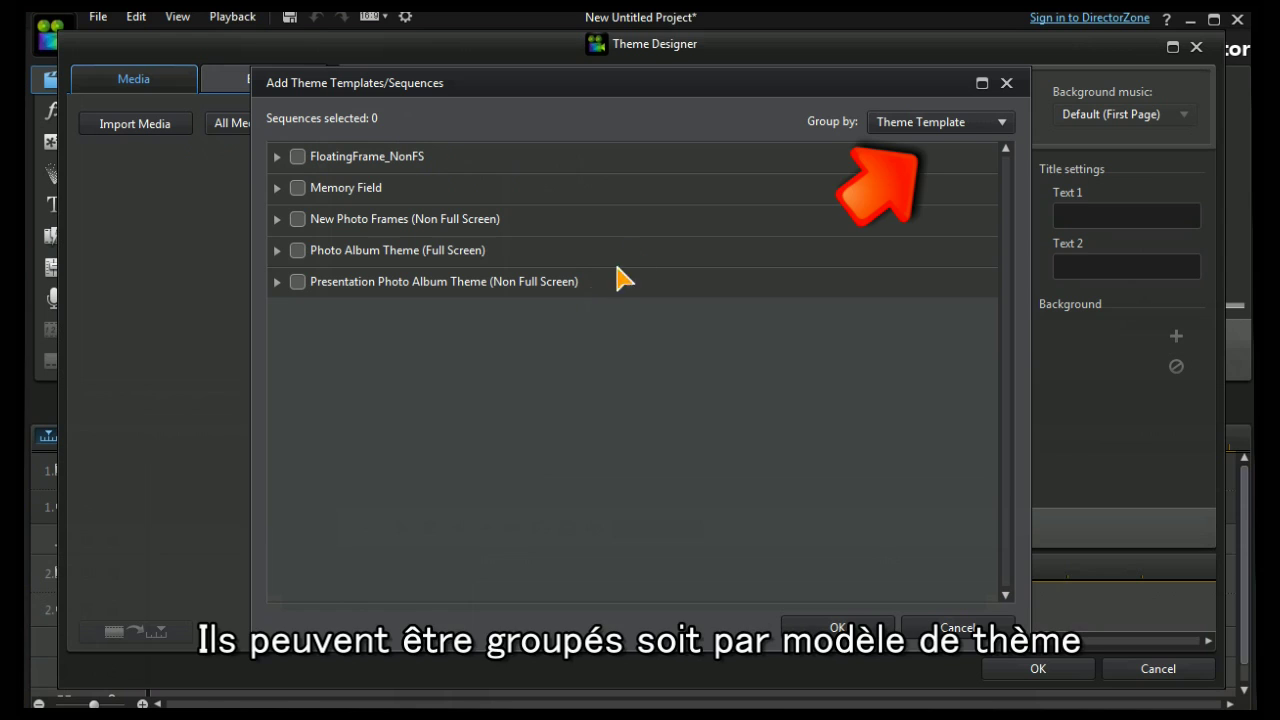
pyautogui.click(1006, 124)
pyautogui.click(966, 163)
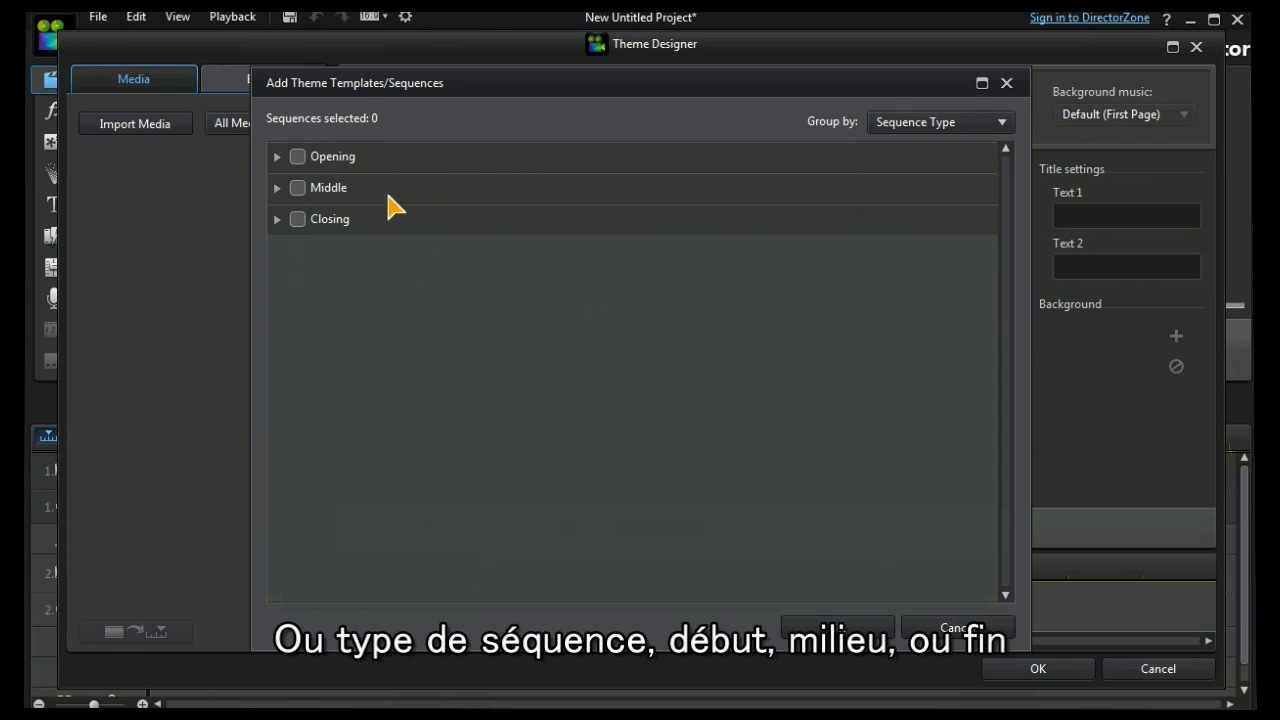
pyautogui.click(1004, 126)
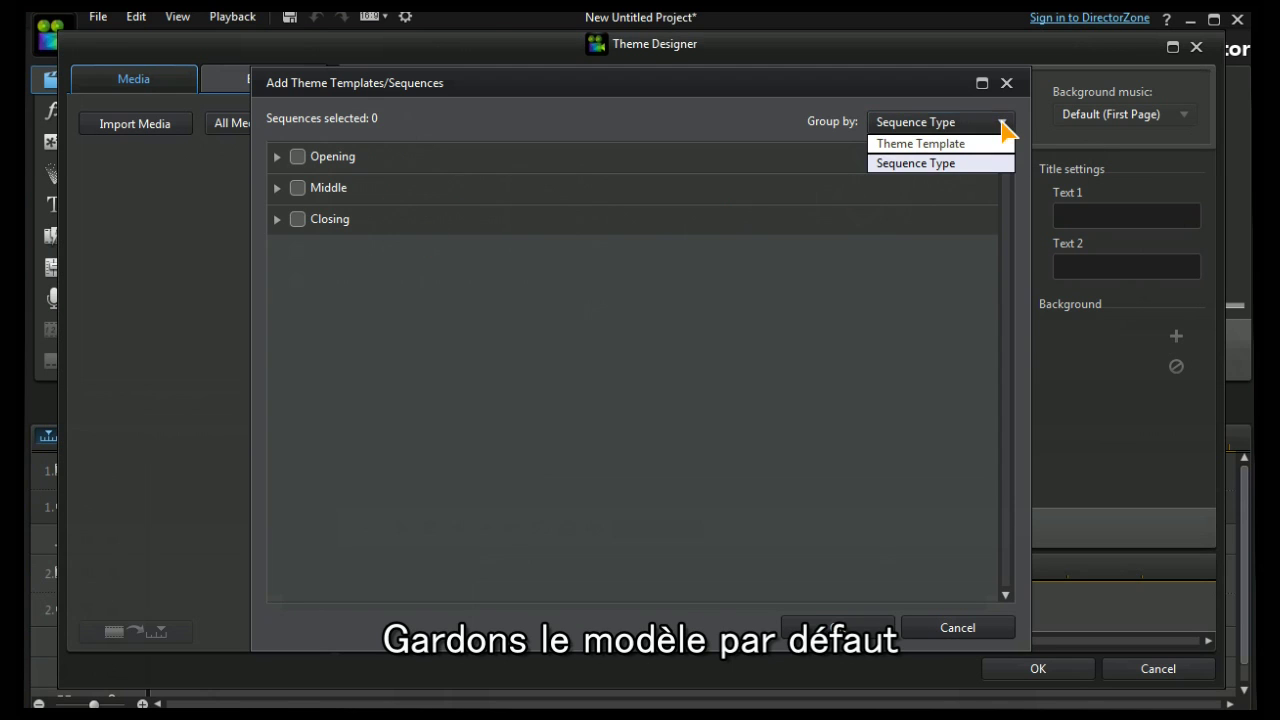
pyautogui.click(930, 144)
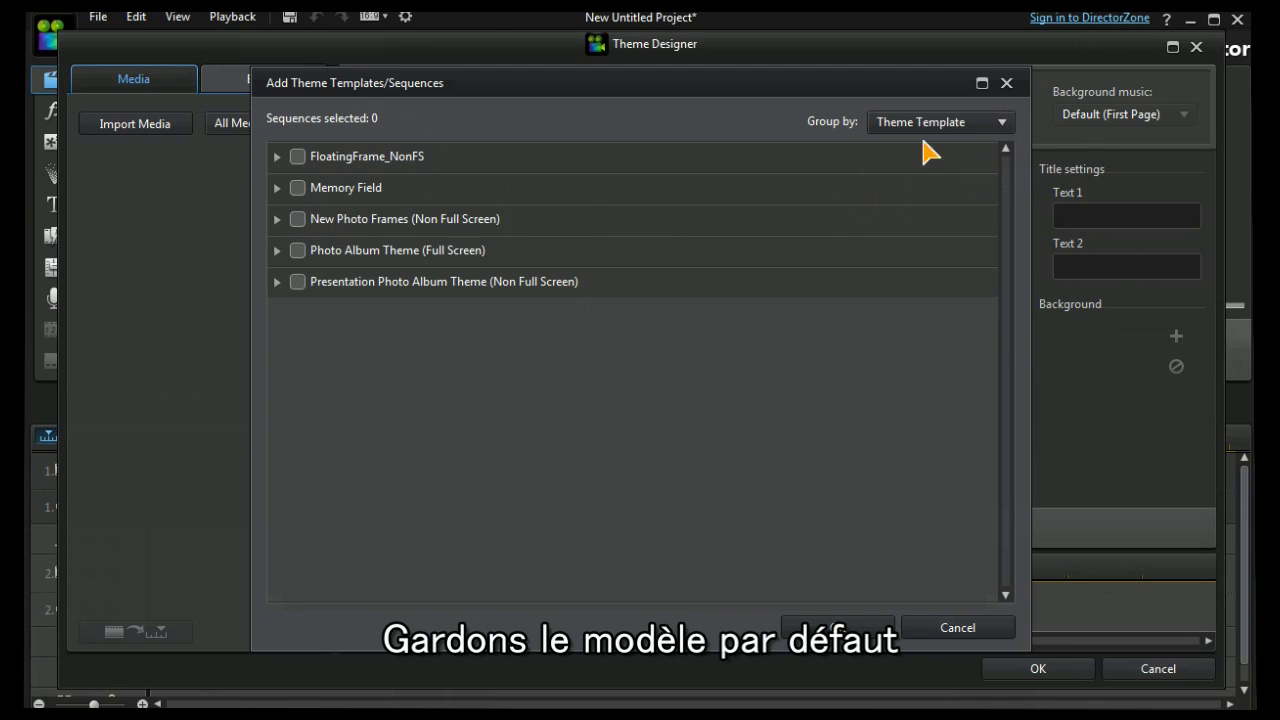
pyautogui.click(276, 157)
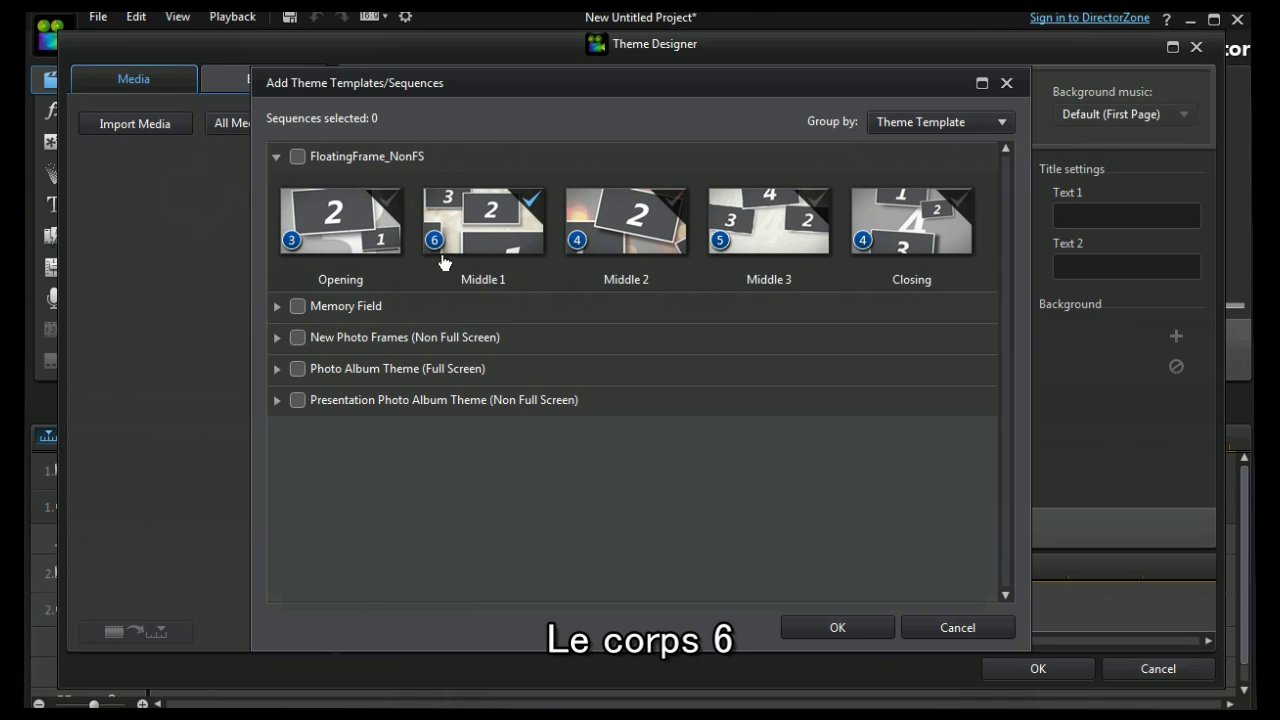
pyautogui.click(276, 157)
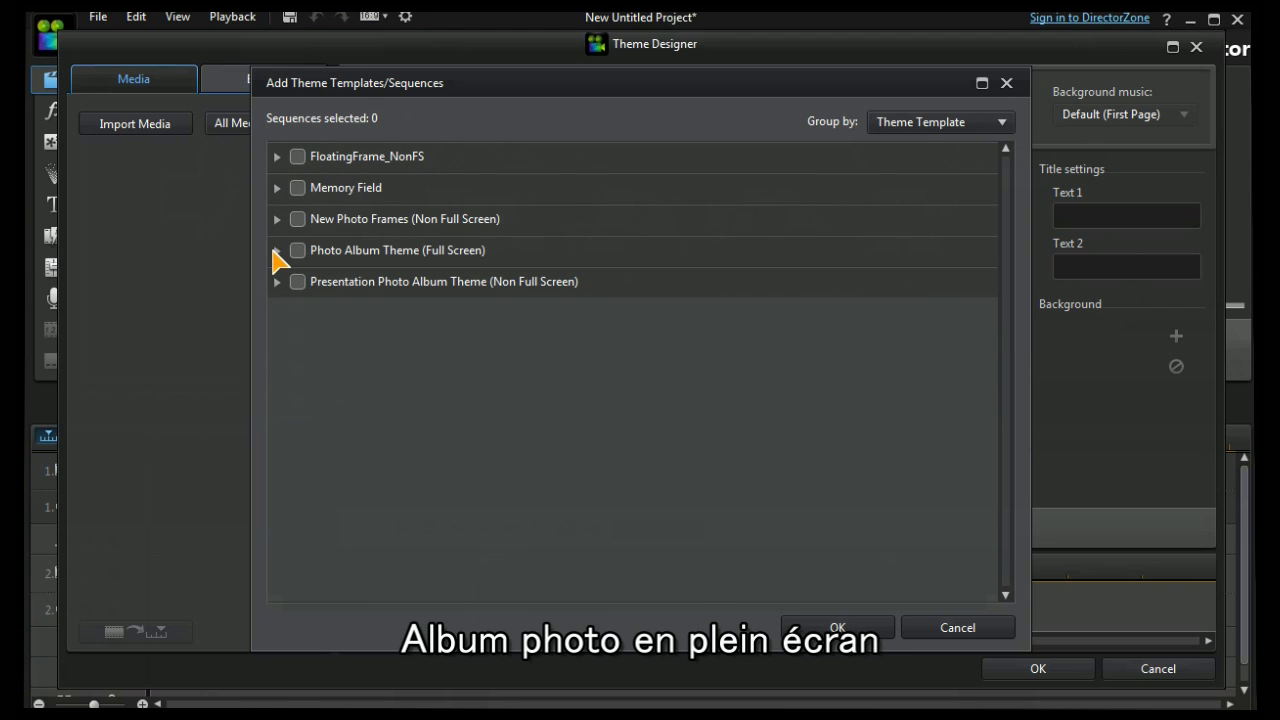
pyautogui.click(276, 251)
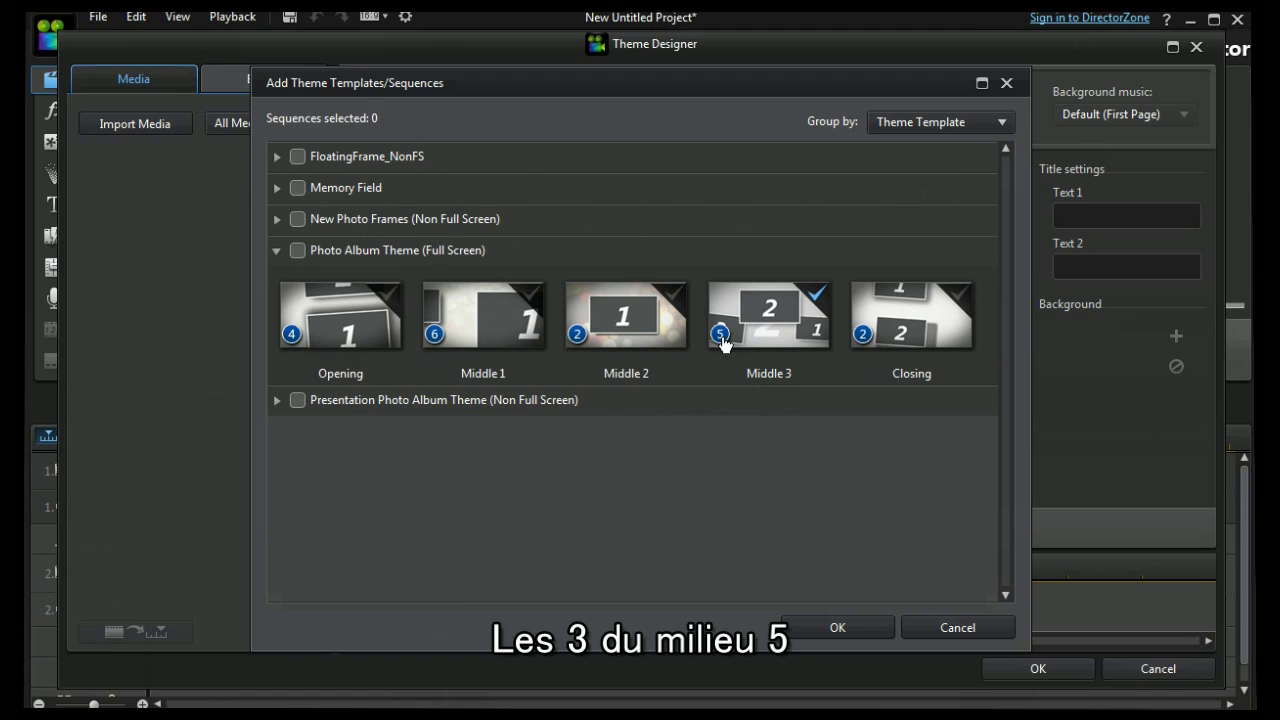
pyautogui.click(277, 251)
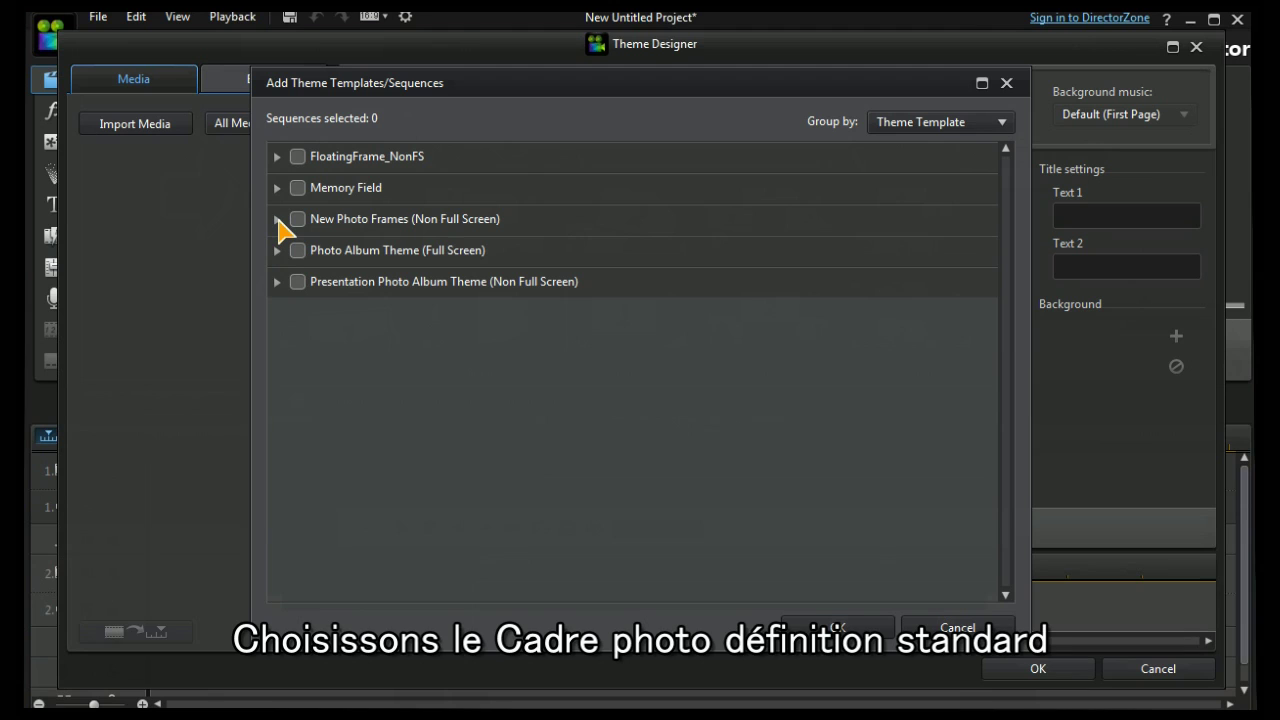
# - Add all five New Photo Frames (Non Full Screen) sequences, including Middle 2, to the Theme Designer
pyautogui.click(277, 219)
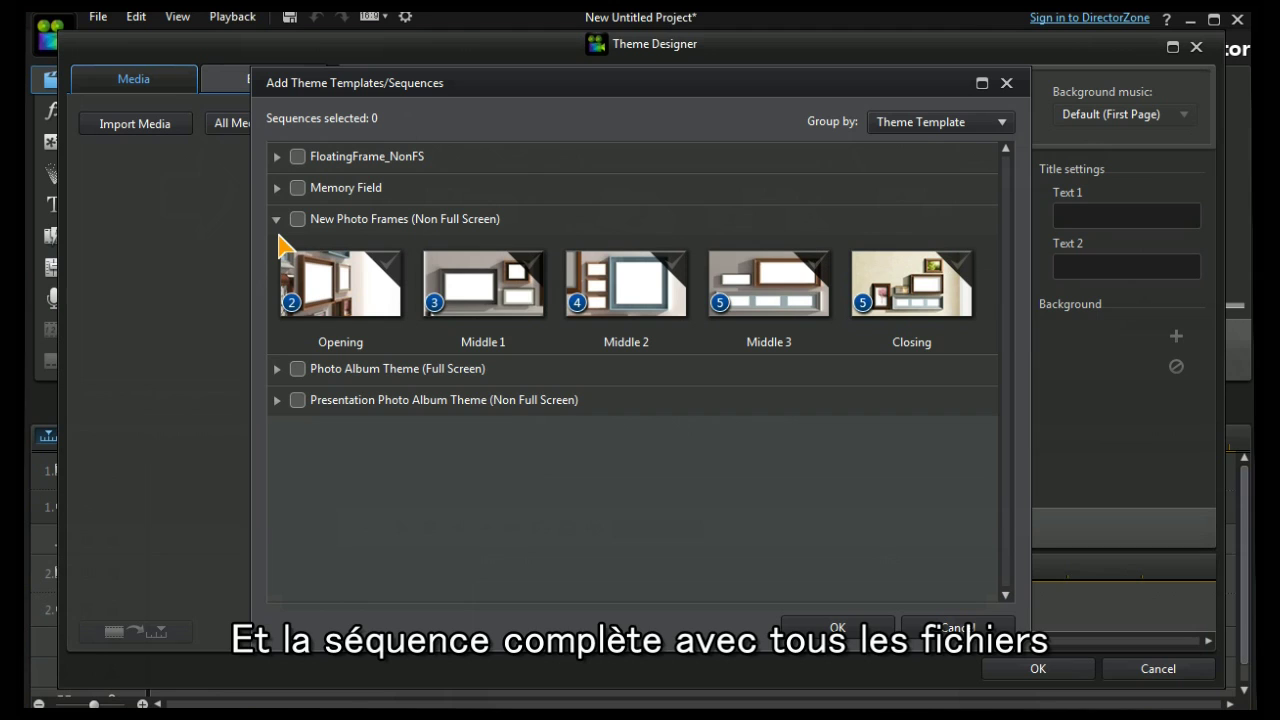
pyautogui.click(297, 220)
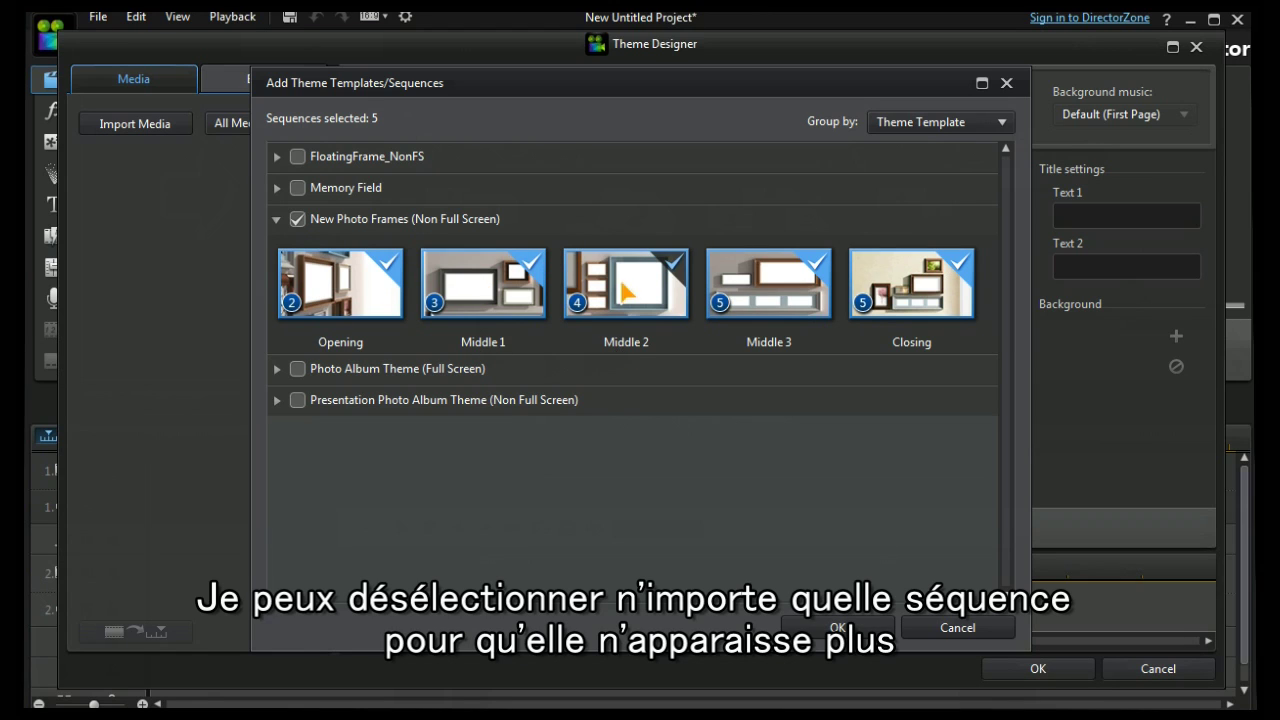
pyautogui.click(630, 282)
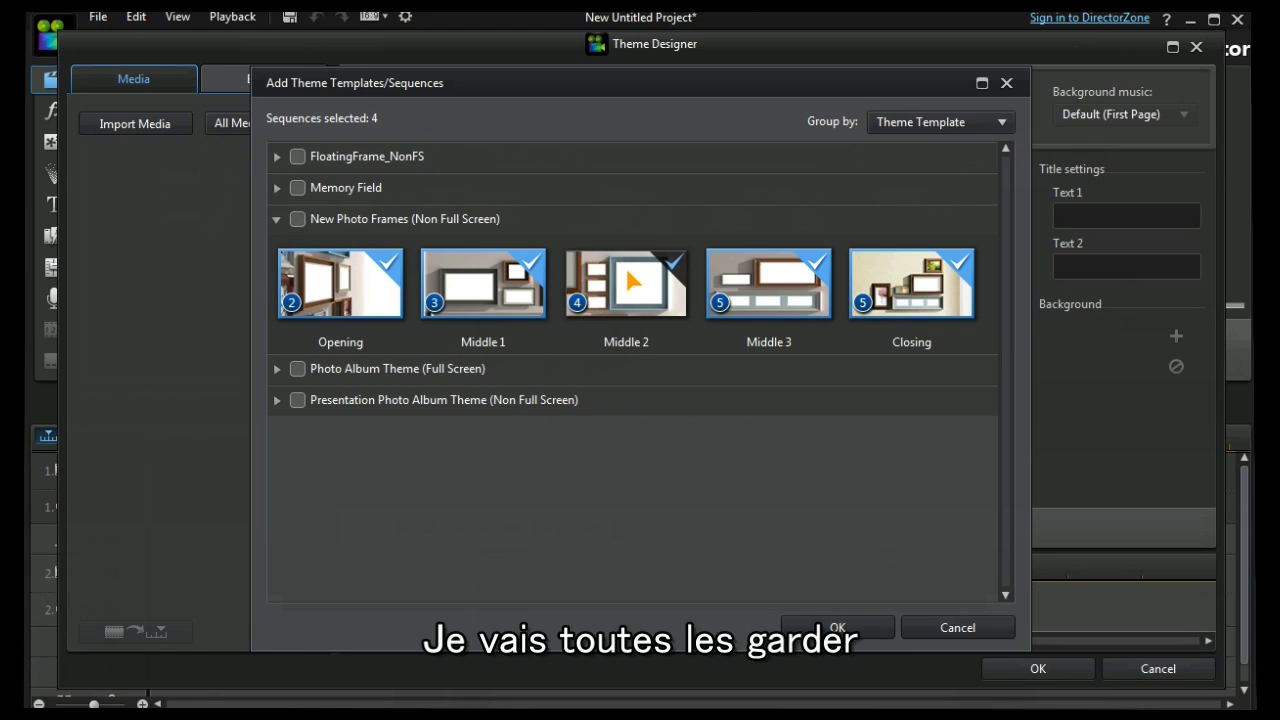
pyautogui.click(626, 272)
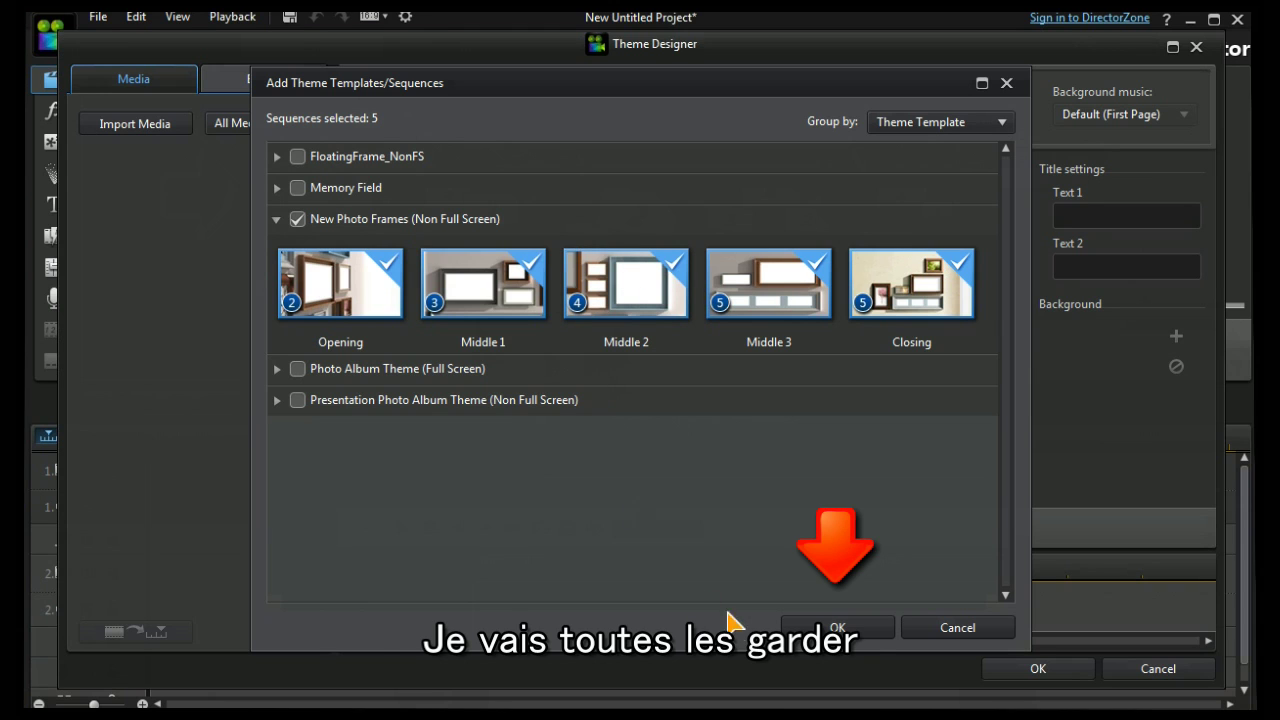
pyautogui.click(830, 627)
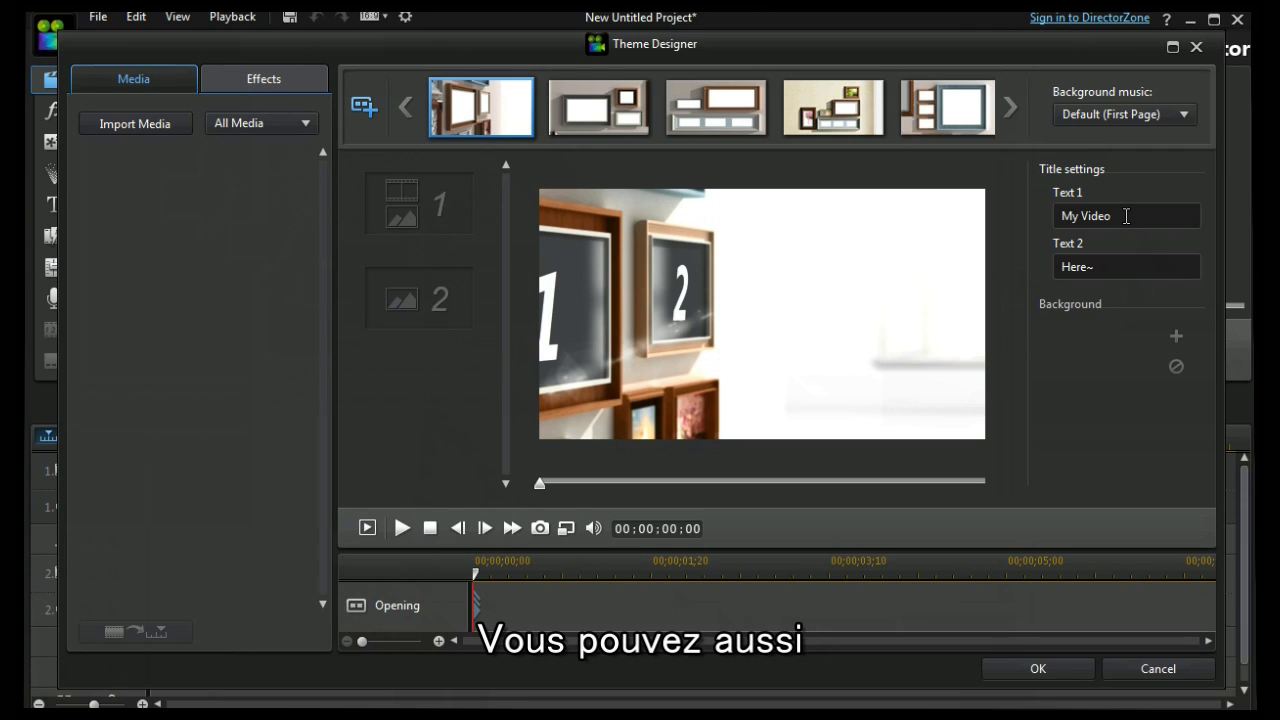
# - Select the 'My Video' and 'Here~' title texts, then switch to the Middle 1 sequence
pyautogui.moveTo(1126, 216); pyautogui.dragTo(1058, 217)
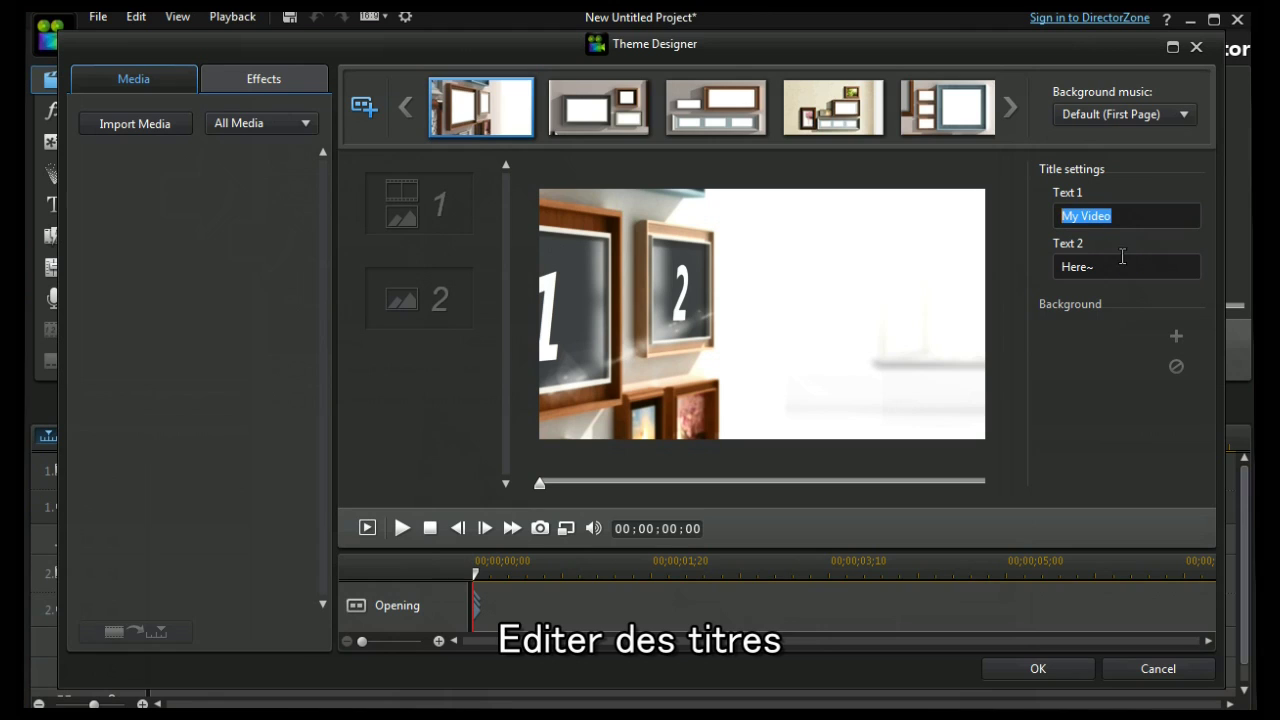
pyautogui.moveTo(1122, 266); pyautogui.dragTo(1030, 269)
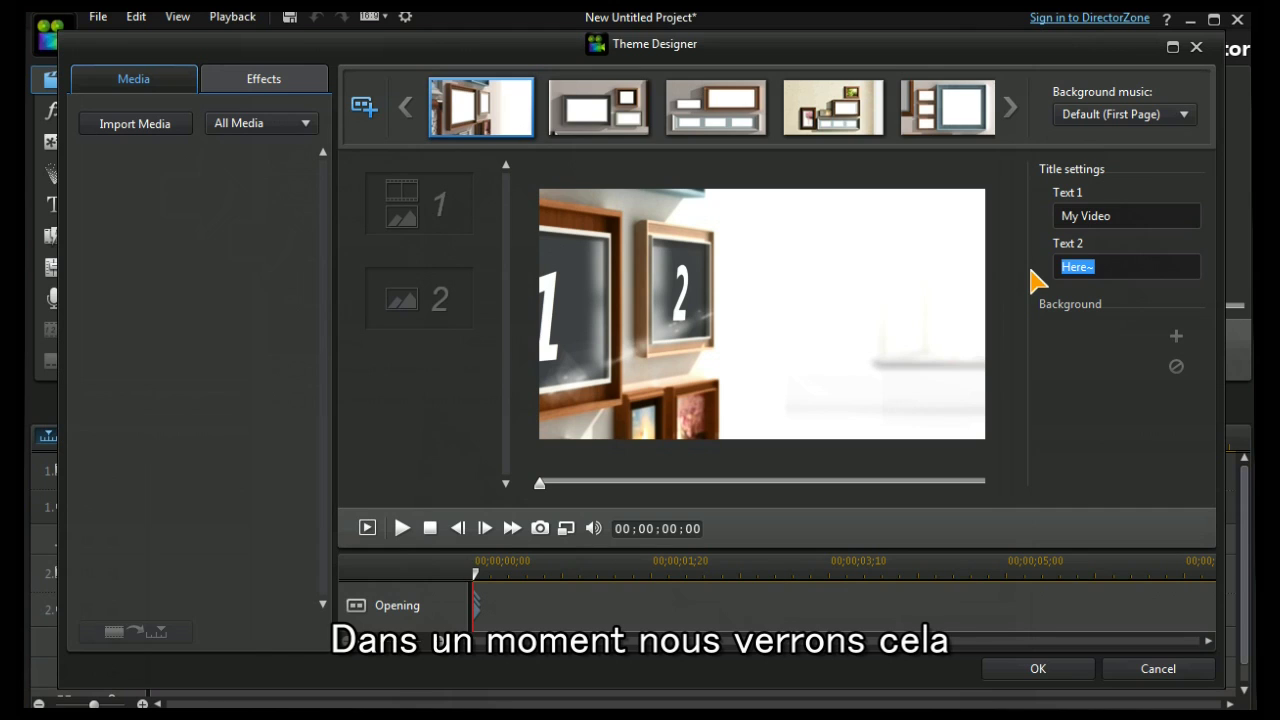
pyautogui.click(590, 113)
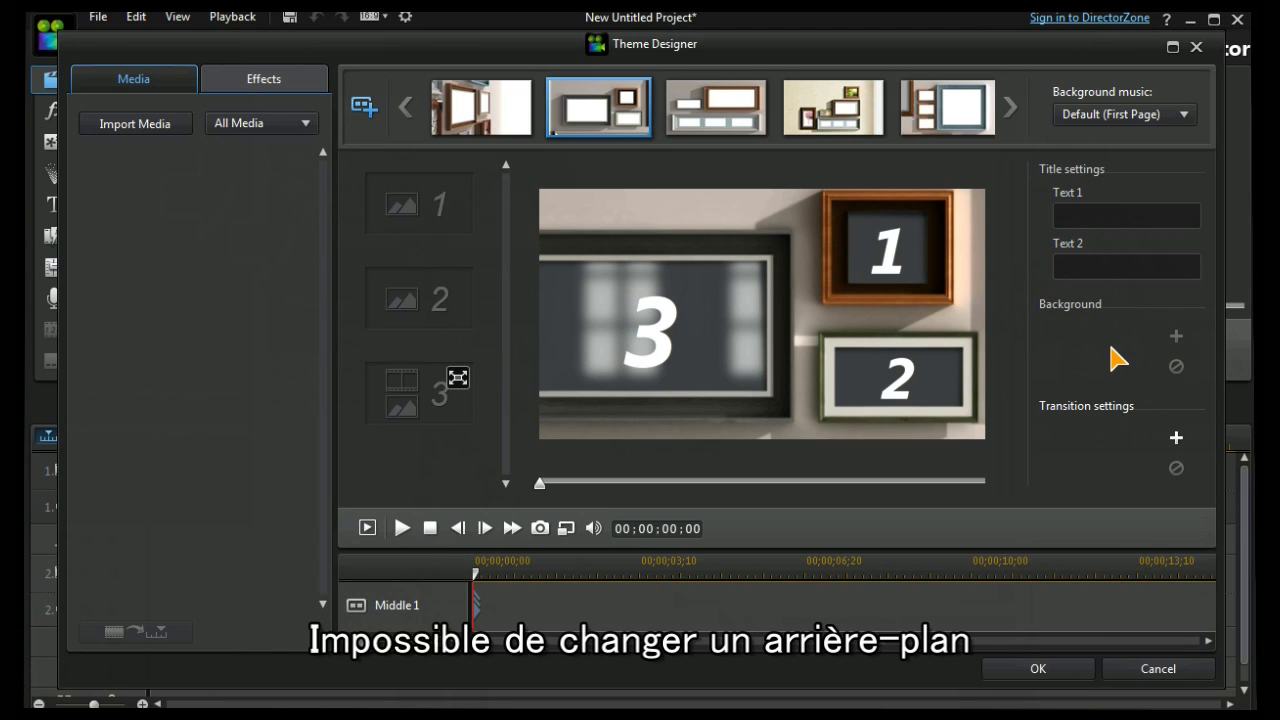
# - Open the Background music Preferences and accept the Music Preferences unchanged
pyautogui.click(1185, 116)
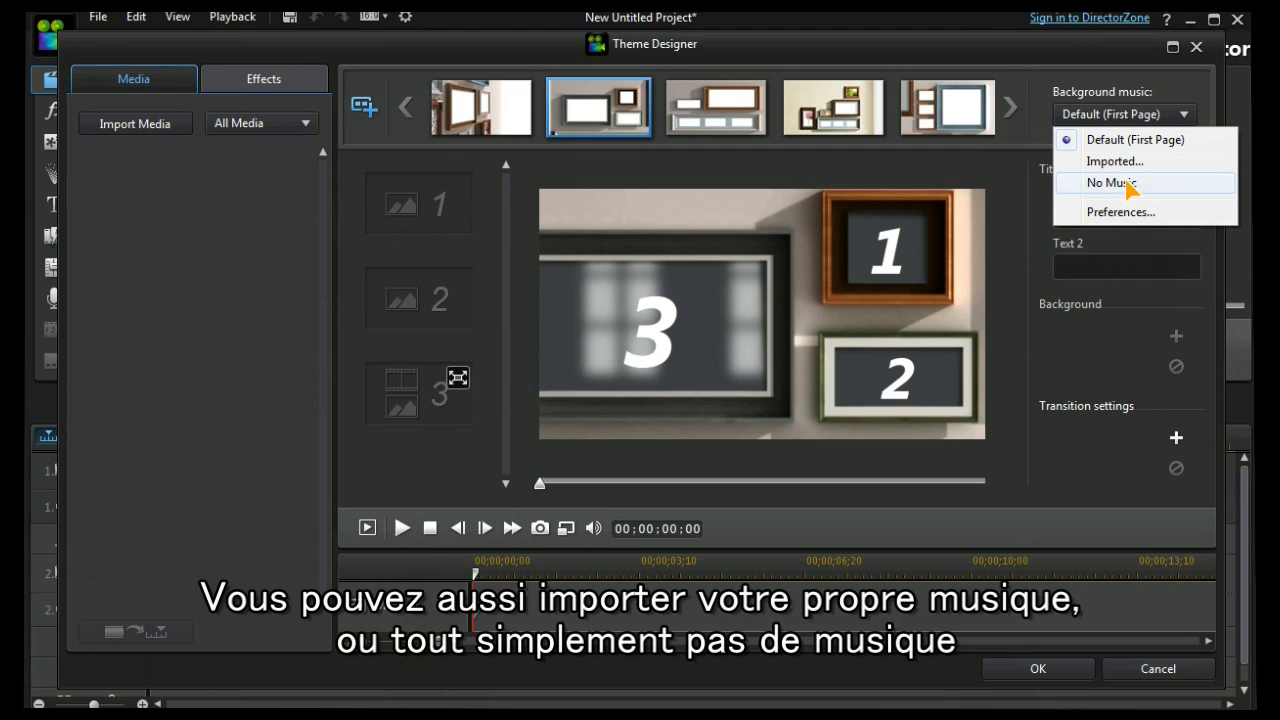
pyautogui.click(1140, 212)
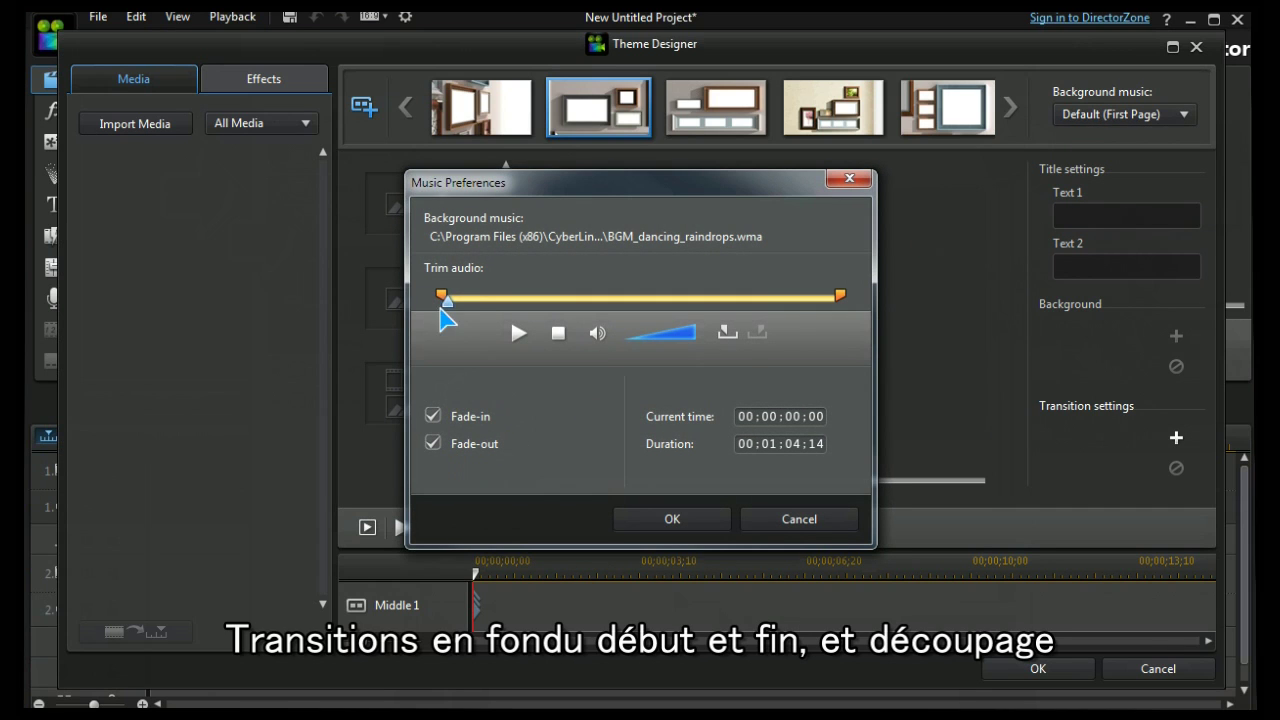
pyautogui.click(676, 521)
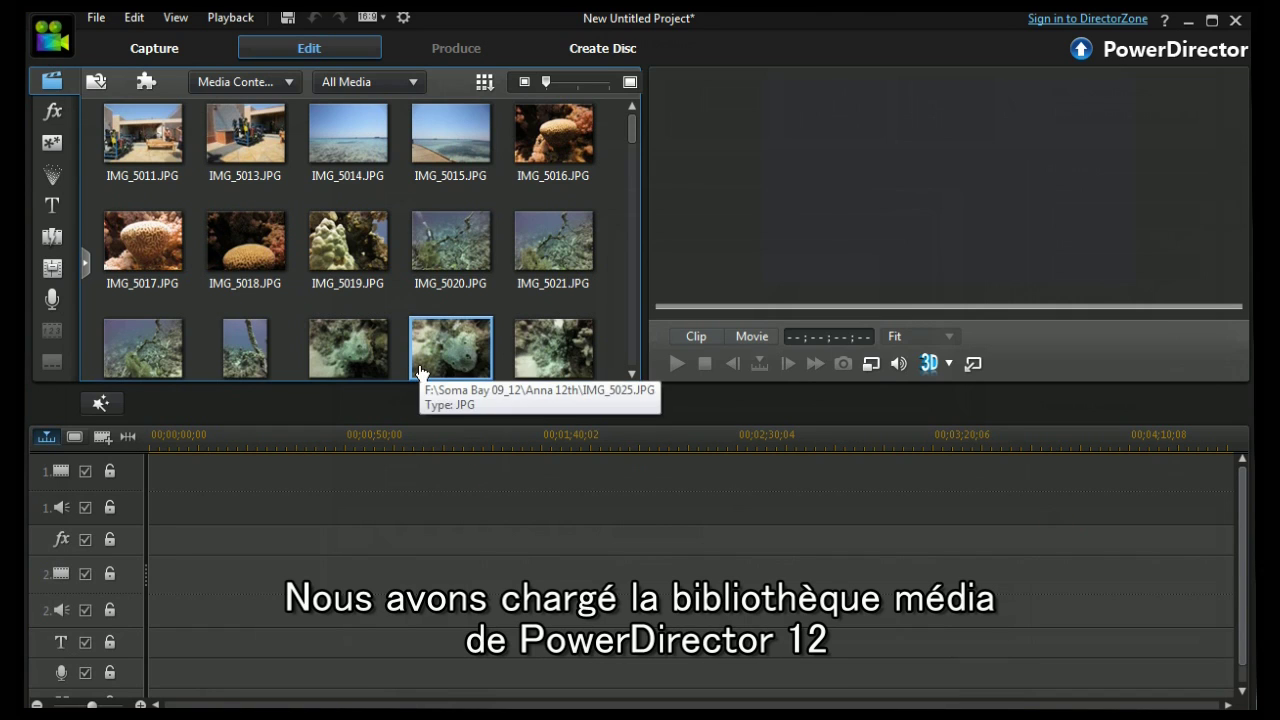
# - Reopen Theme Designer and add all five Photo Album Theme (Full Screen) sequences
pyautogui.click(214, 218)
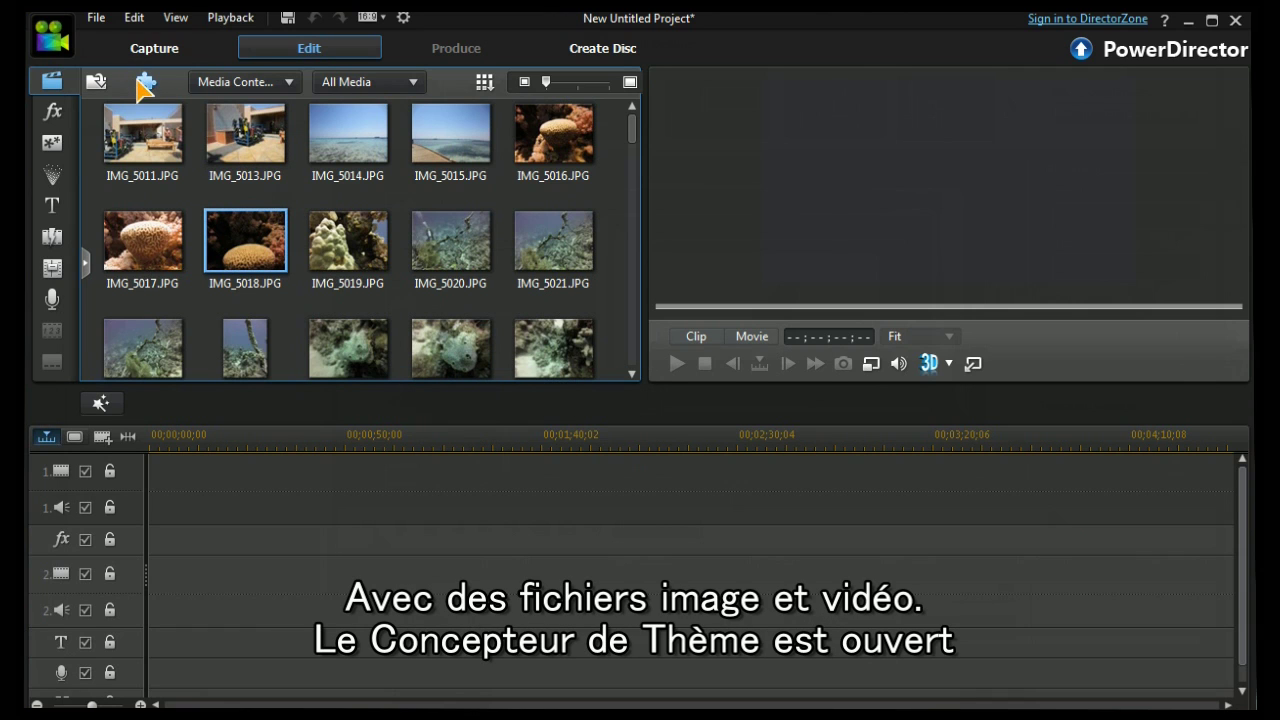
pyautogui.click(146, 81)
pyautogui.click(210, 130)
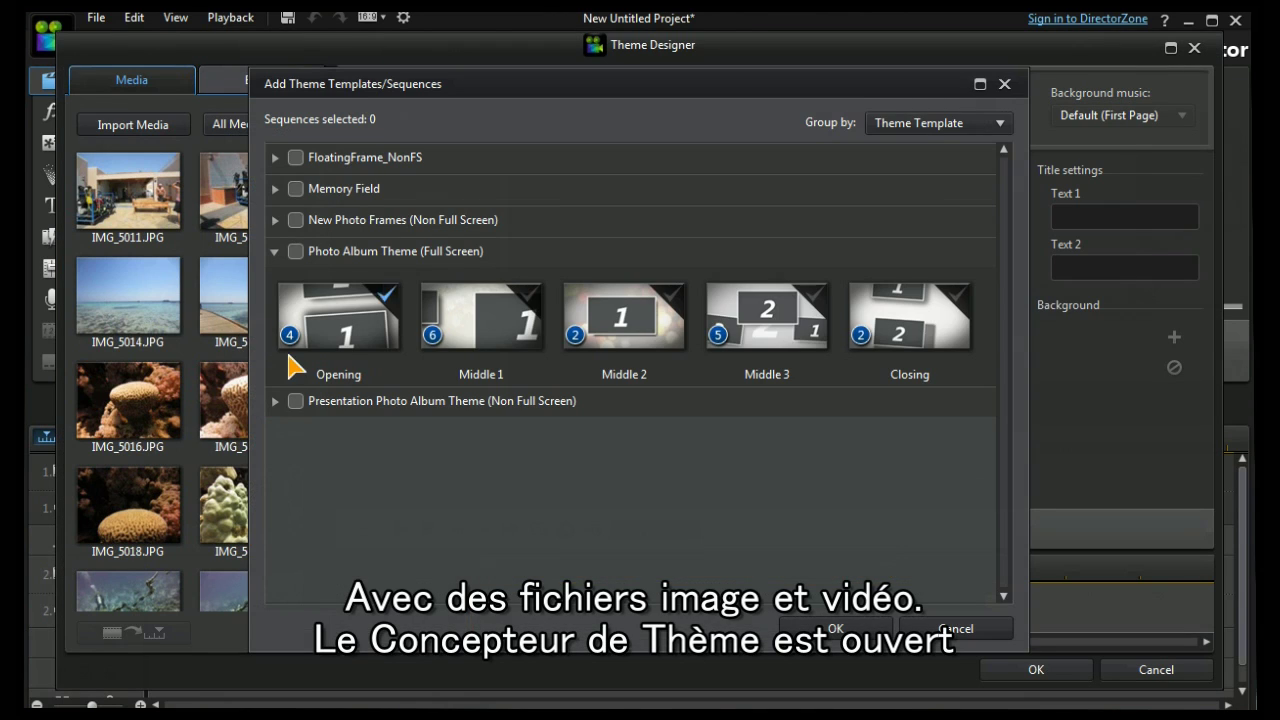
pyautogui.click(295, 251)
pyautogui.click(836, 628)
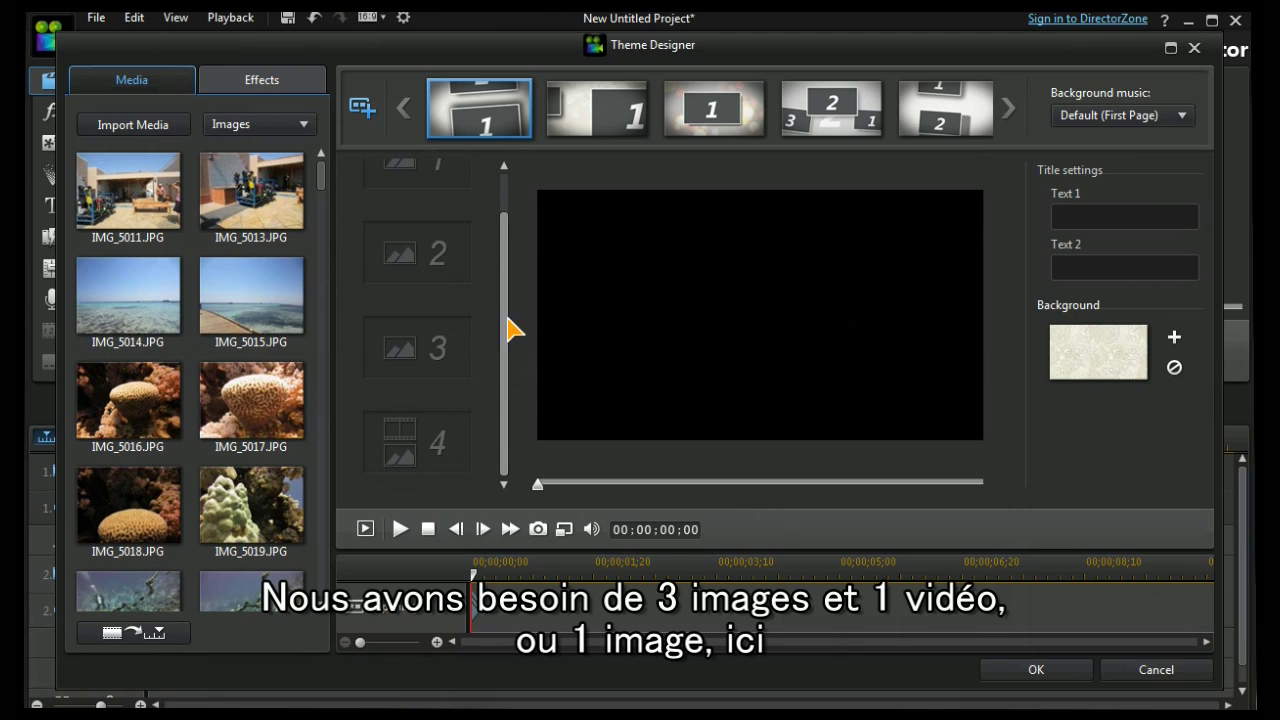
# - Place IMG_5014, IMG_5015 and IMG_5017 into the Opening sequence's first three slots
pyautogui.moveTo(514, 329)
pyautogui.mouseDown()
pyautogui.moveTo(505, 268)
pyautogui.moveTo(508, 348)
pyautogui.mouseUp()
pyautogui.moveTo(508, 348); pyautogui.dragTo(394, 291)
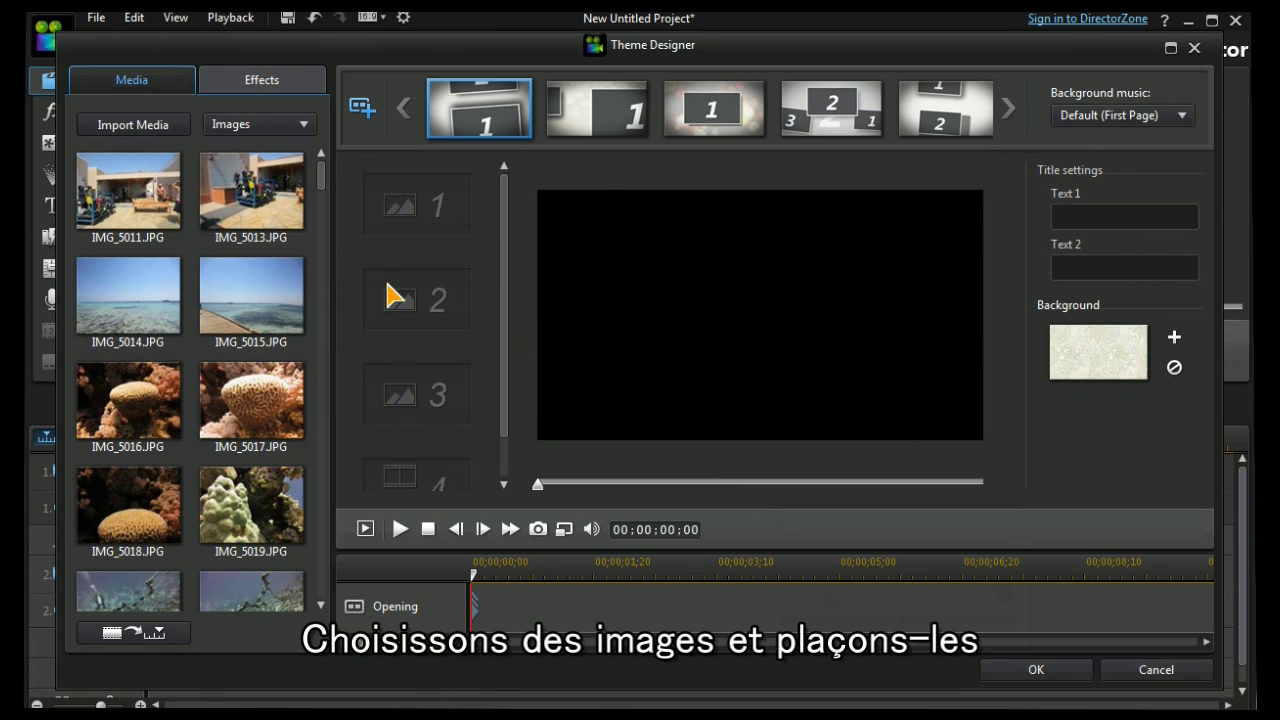
pyautogui.moveTo(126, 305); pyautogui.dragTo(398, 222)
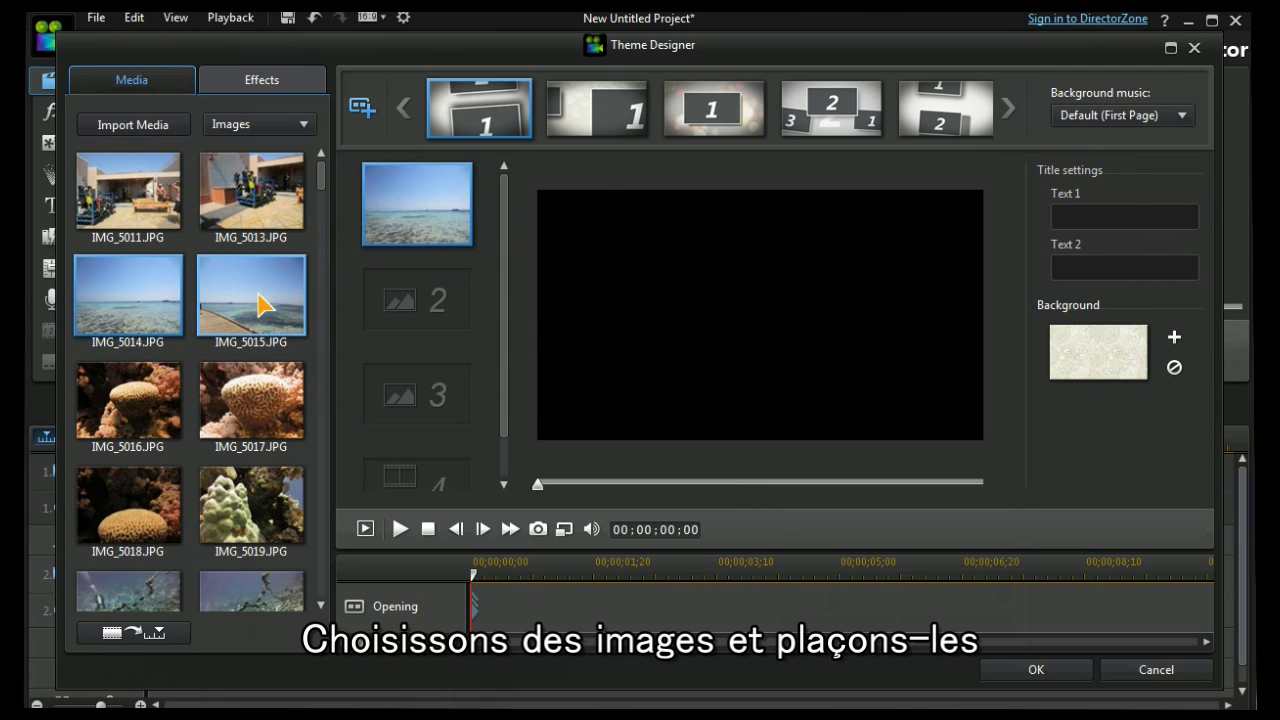
pyautogui.moveTo(262, 296); pyautogui.dragTo(413, 305)
pyautogui.moveTo(251, 400); pyautogui.dragTo(411, 405)
# - Fill slot 4 with the SANY4726 video clip instead of too-short SANY4713, and mute it
pyautogui.click(298, 130)
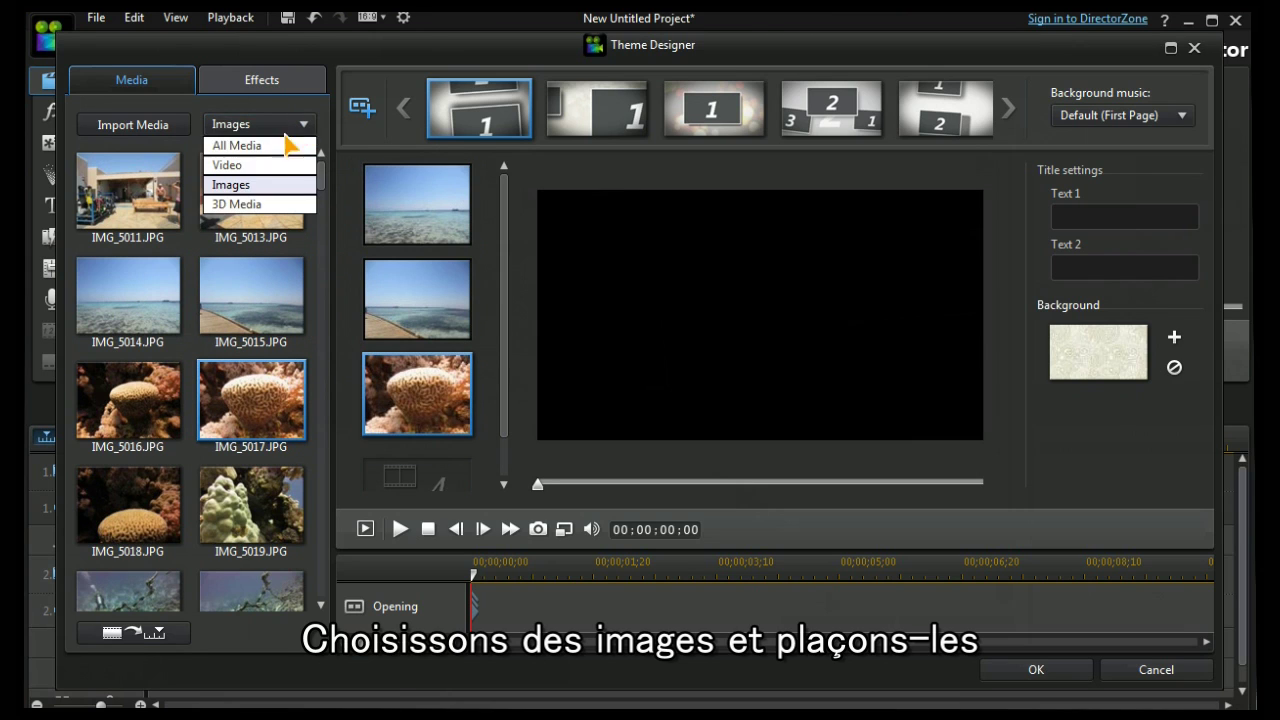
pyautogui.click(250, 163)
pyautogui.moveTo(251, 296); pyautogui.dragTo(420, 475)
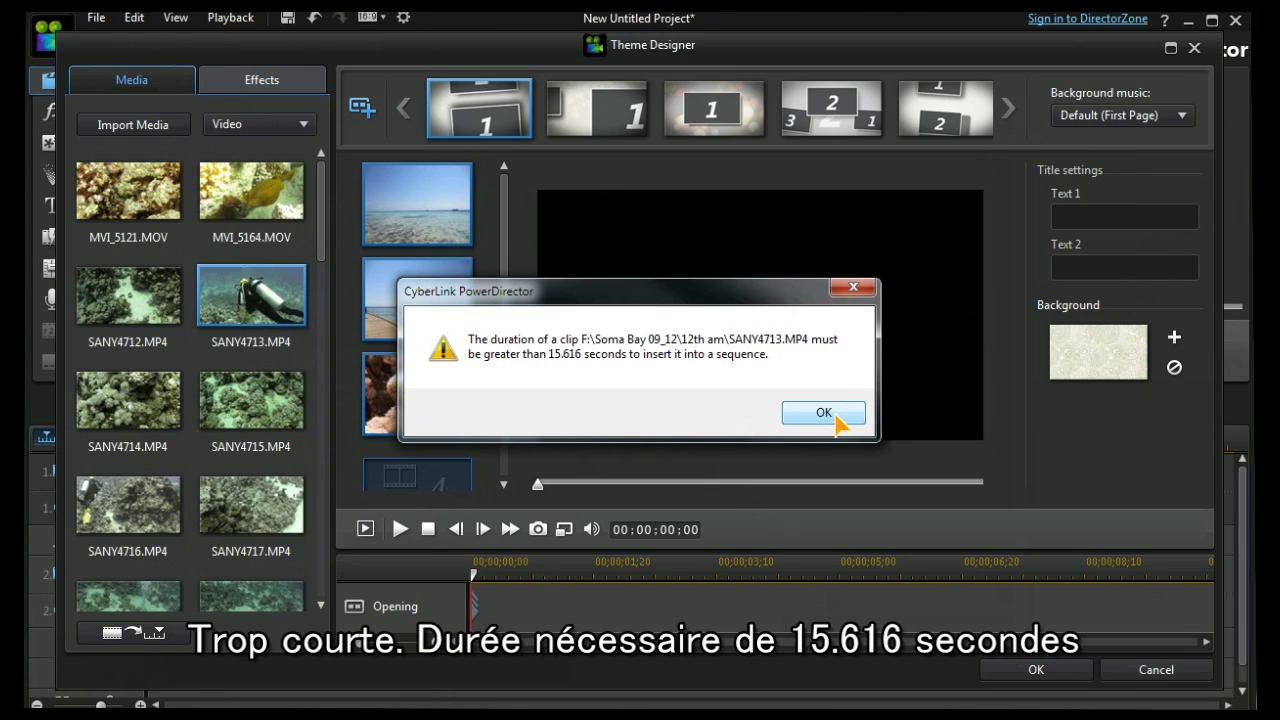
pyautogui.click(823, 413)
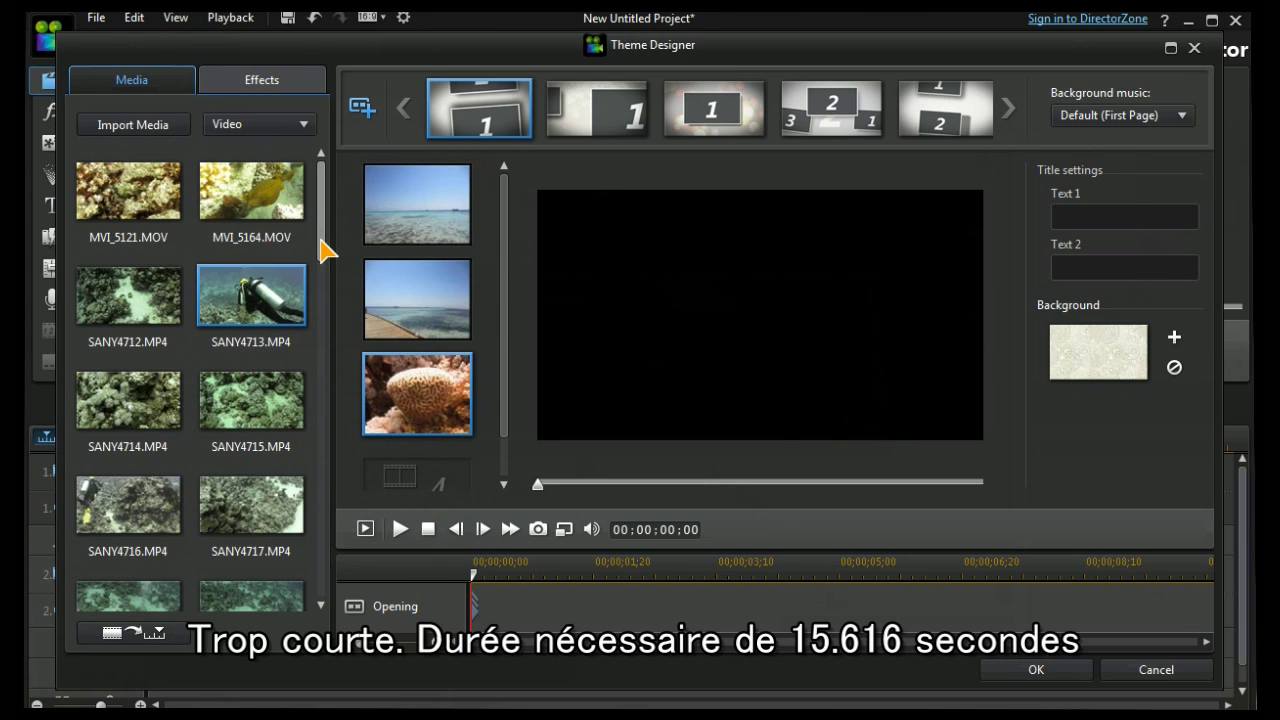
pyautogui.moveTo(322, 248); pyautogui.dragTo(329, 391)
pyautogui.moveTo(138, 427); pyautogui.dragTo(414, 500)
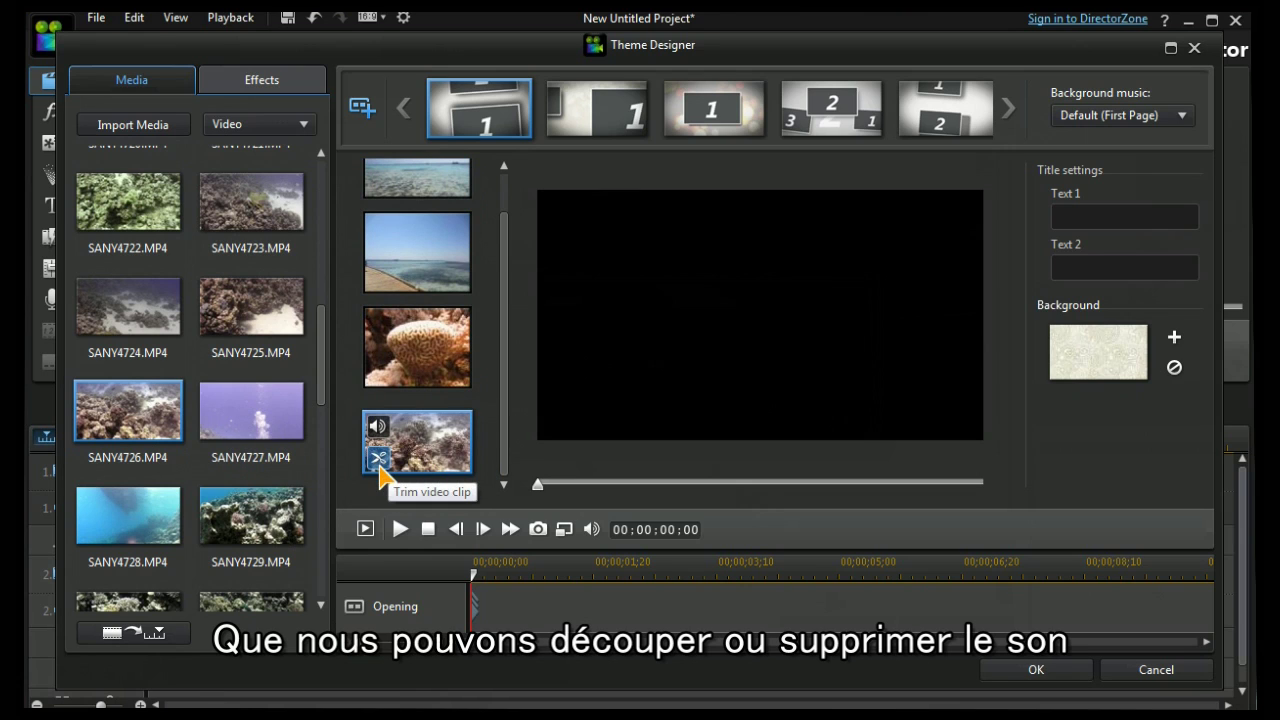
pyautogui.click(382, 432)
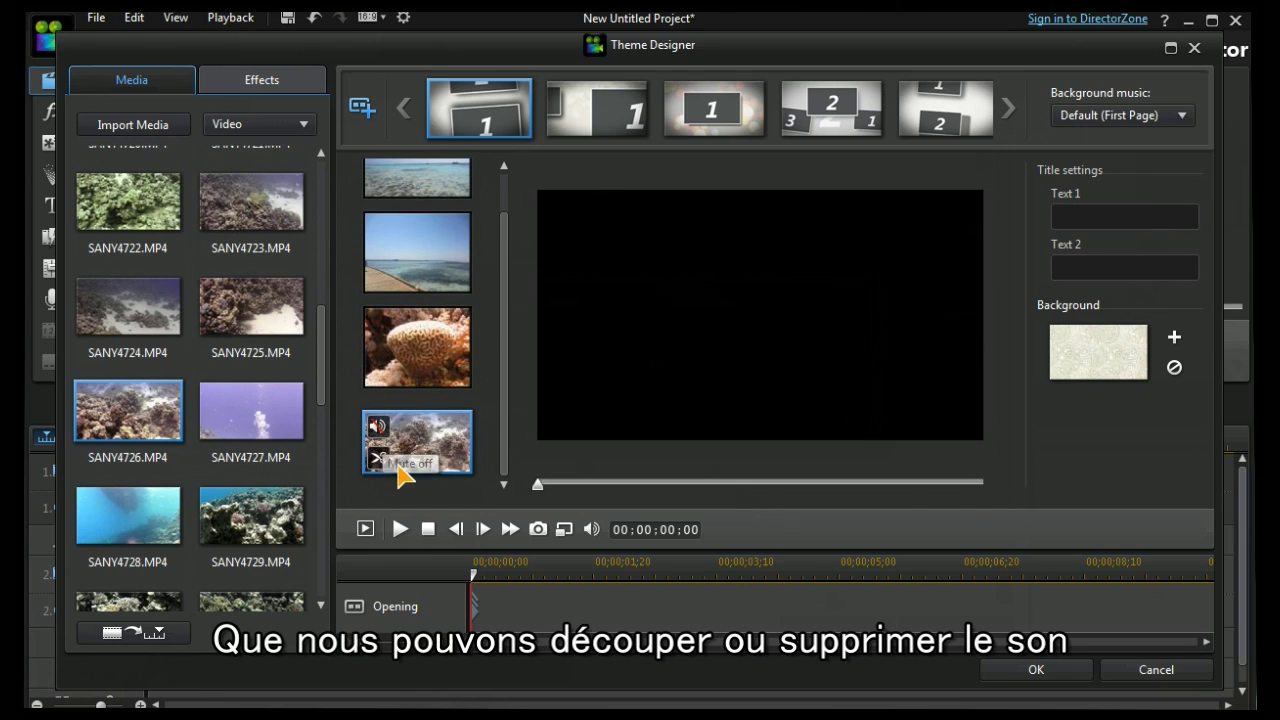
# - In the Middle 1 sequence, place IMG_5030 and IMG_5035 in the second and third slots
pyautogui.click(592, 126)
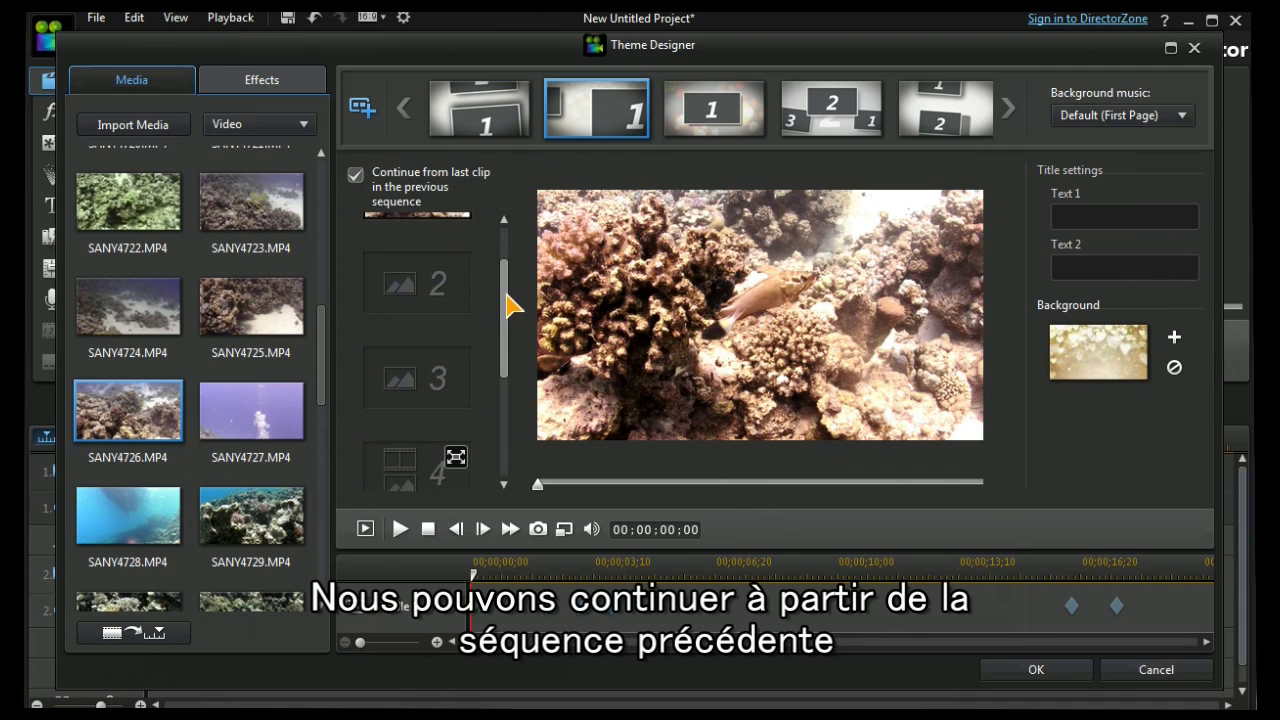
pyautogui.moveTo(512, 306); pyautogui.dragTo(514, 249)
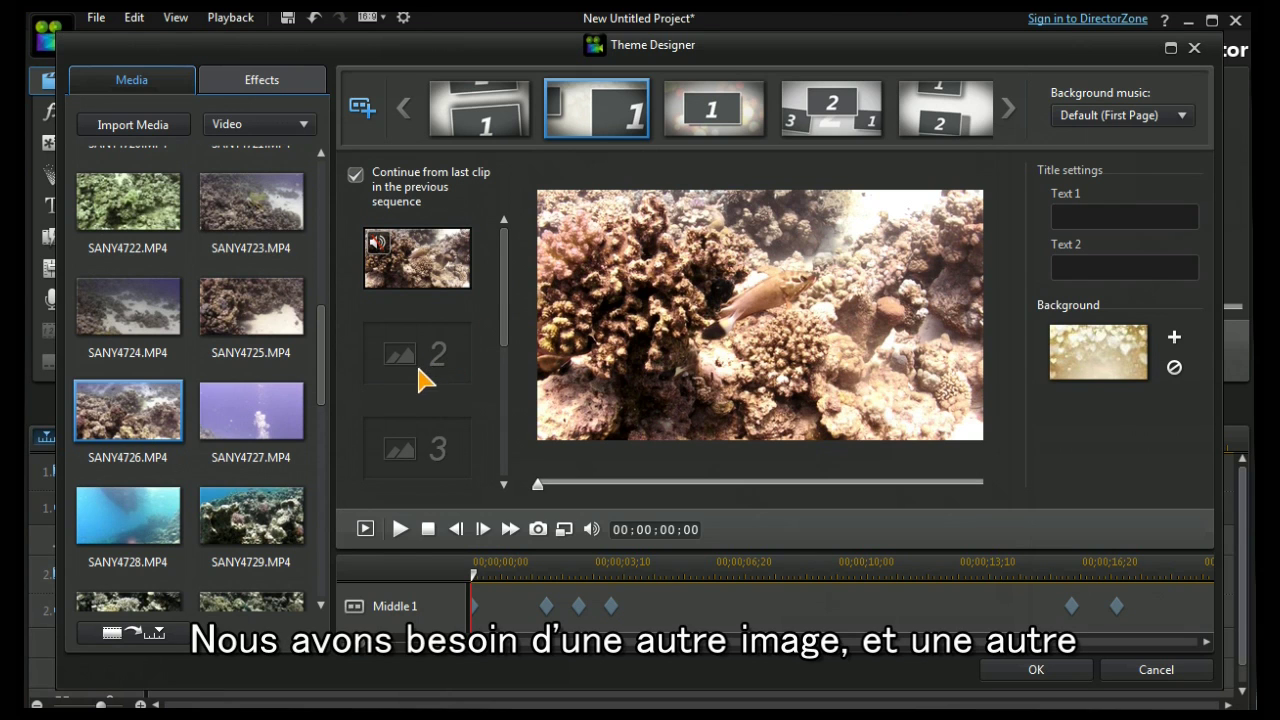
pyautogui.scroll(-1, 300, 130)
pyautogui.moveTo(128, 300); pyautogui.dragTo(414, 366)
pyautogui.moveTo(251, 508); pyautogui.dragTo(431, 460)
# - Put the SANY4713 clip into Middle 1's fourth slot and set the media filter back to Images
pyautogui.scroll(-2, 509, 343)
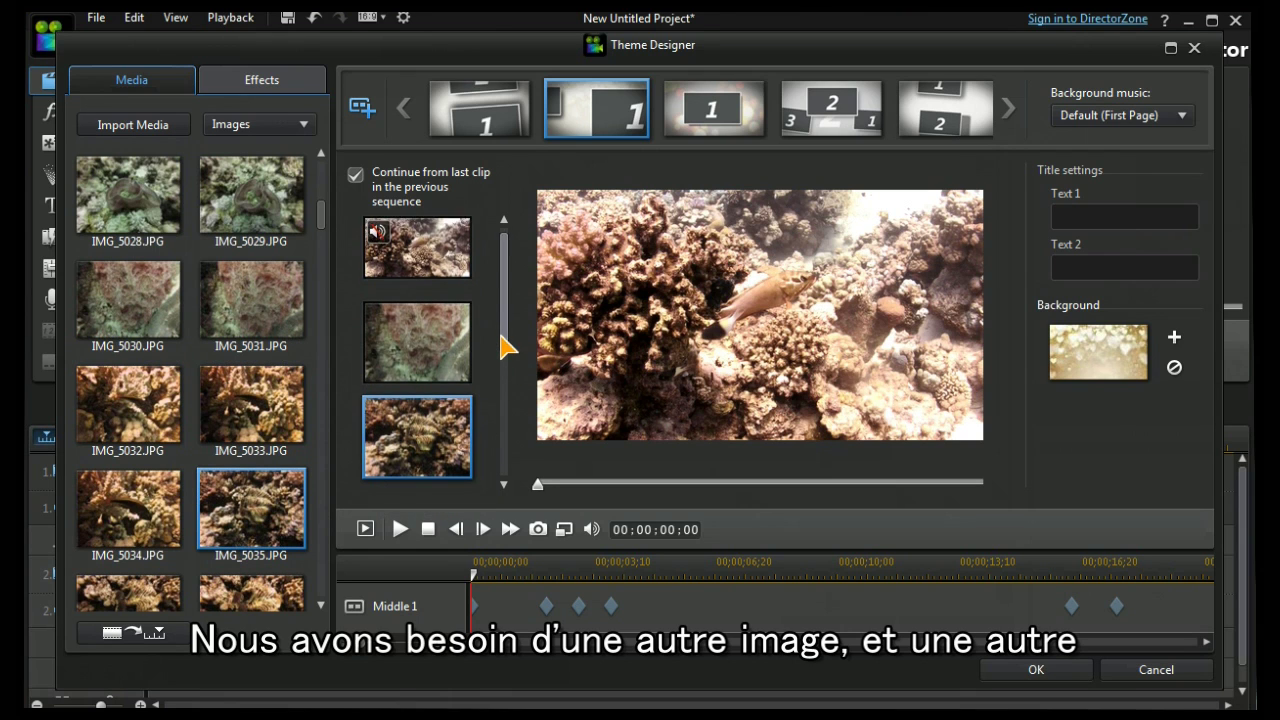
pyautogui.scroll(-1, 503, 400)
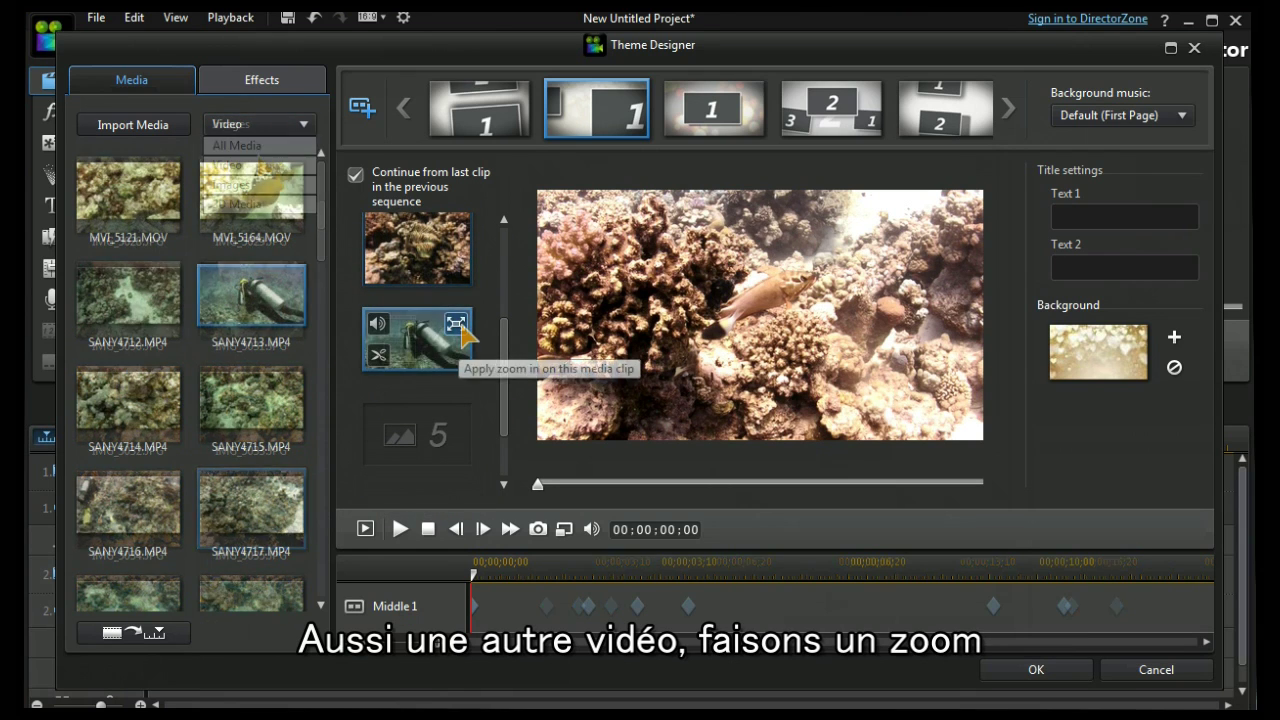
pyautogui.moveTo(430, 335); pyautogui.dragTo(463, 335)
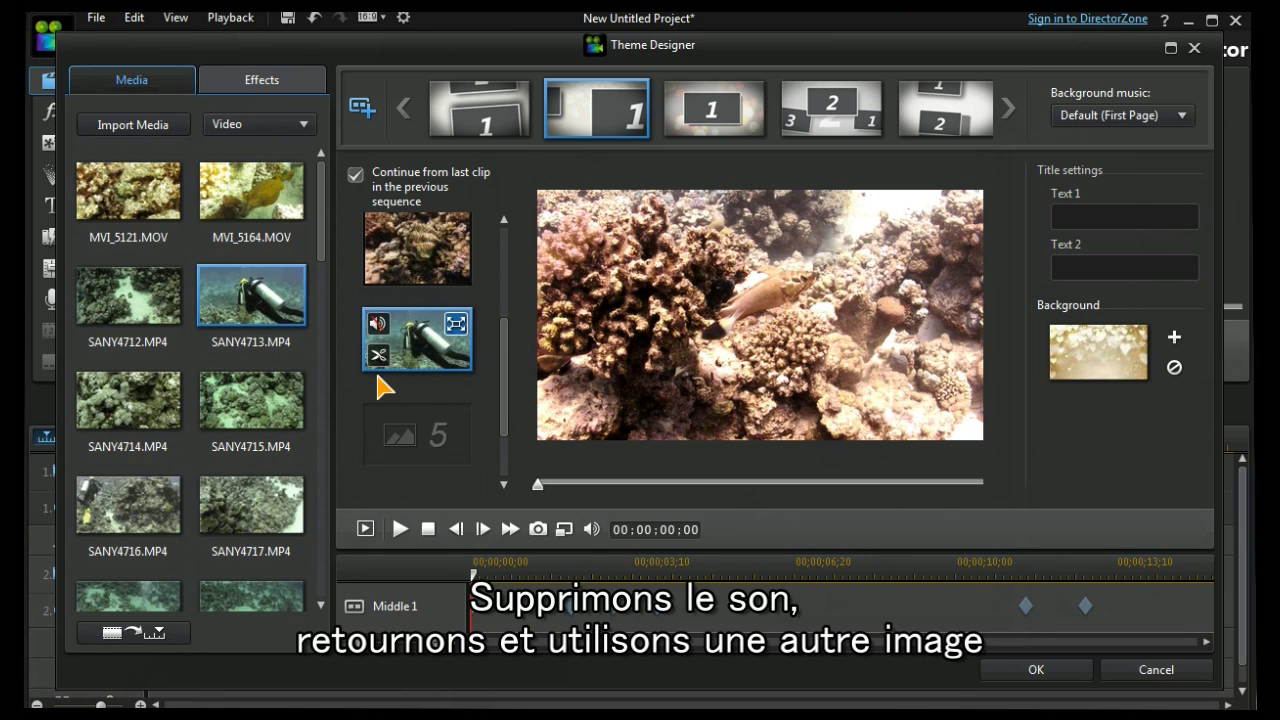
pyautogui.click(268, 126)
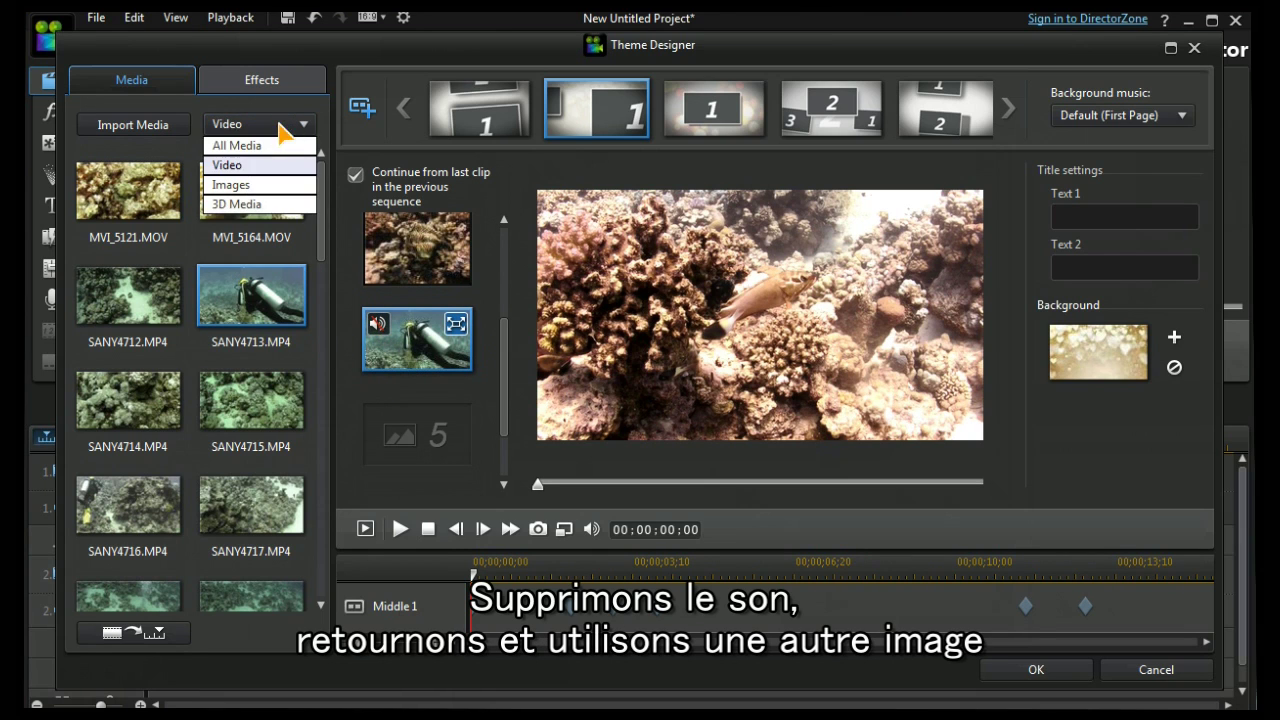
pyautogui.click(252, 187)
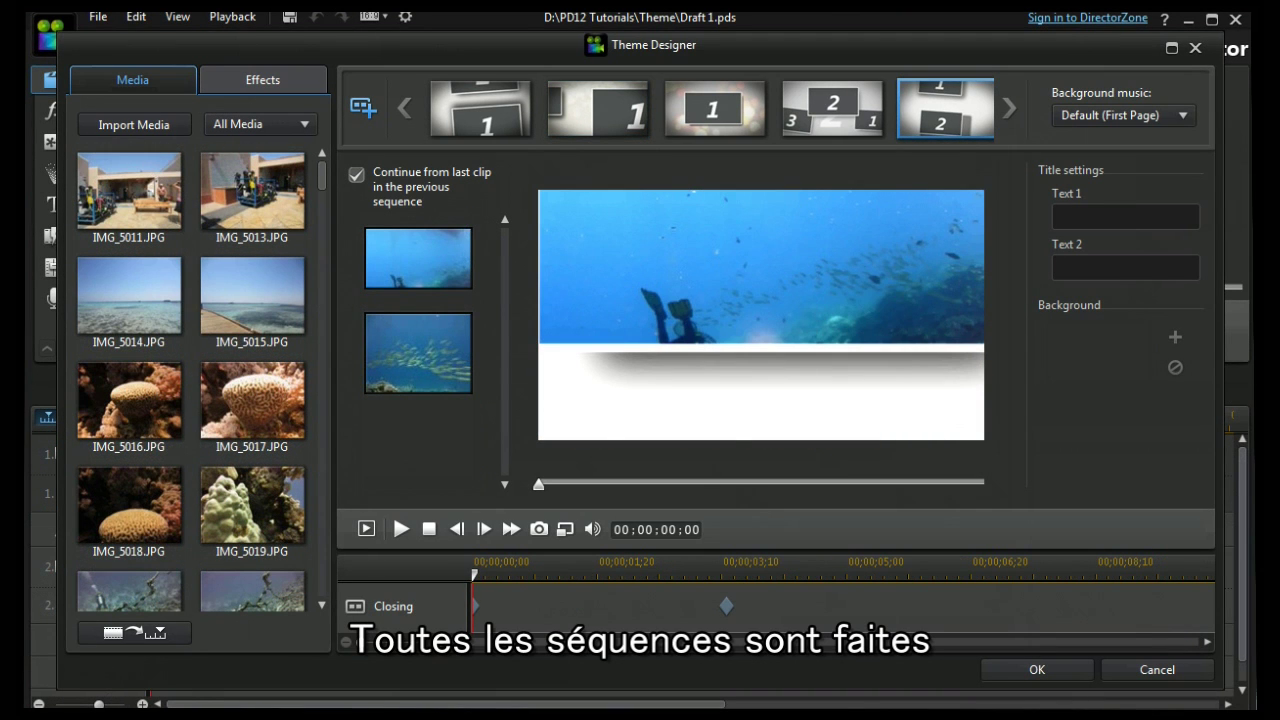
# - Return to the Opening sequence to view its placed beach and coral photos
pyautogui.click(475, 112)
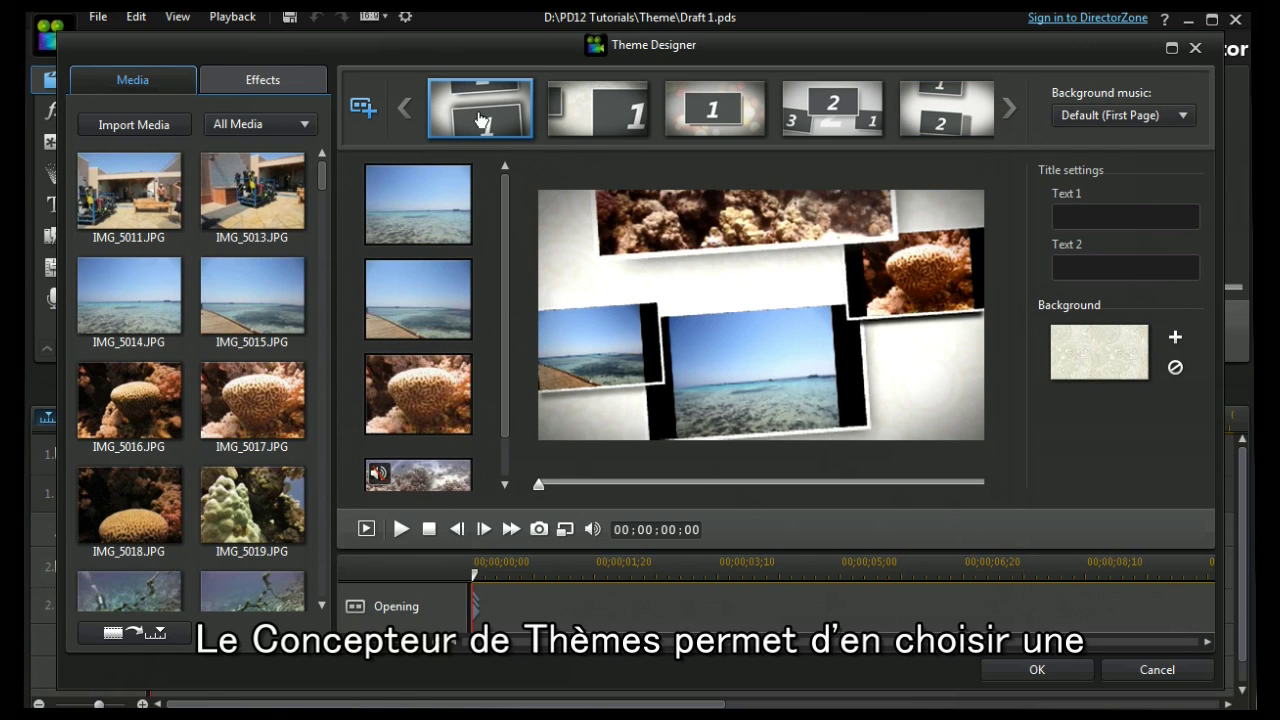
# - Add the New Photo Frames Opening sequence, move it to first place, and select its 'My Video' title
pyautogui.click(362, 108)
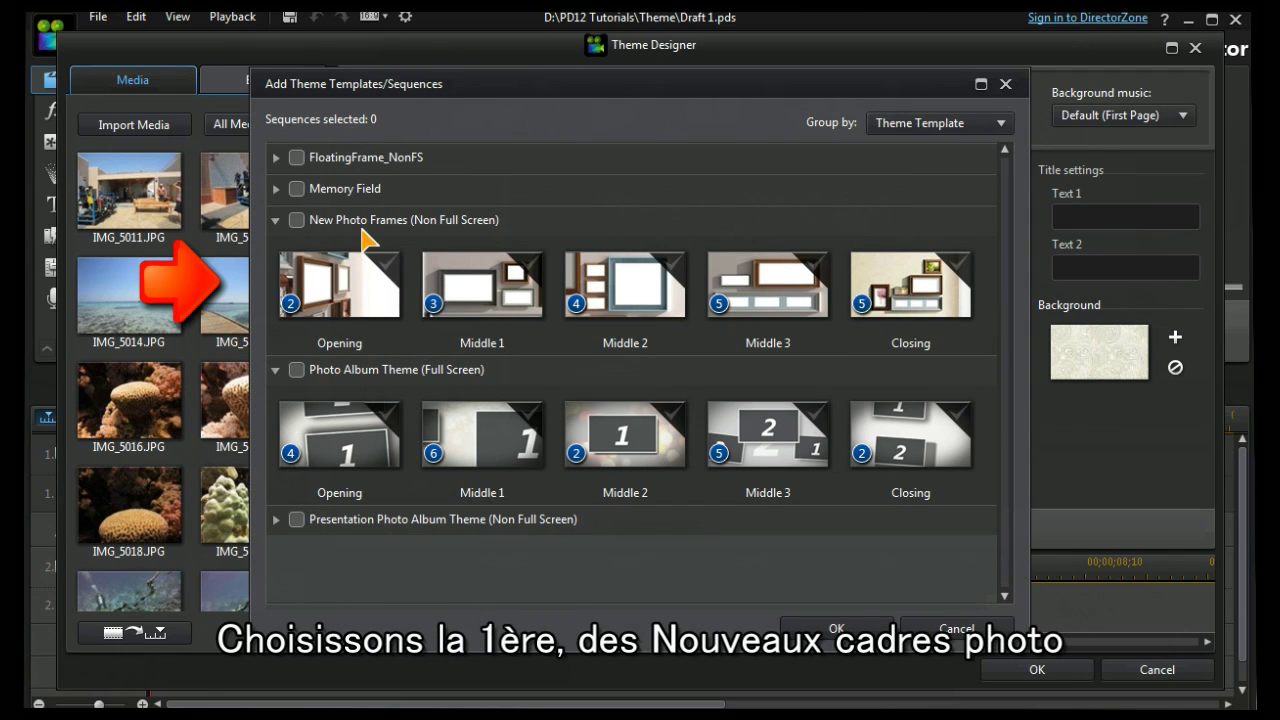
pyautogui.click(327, 295)
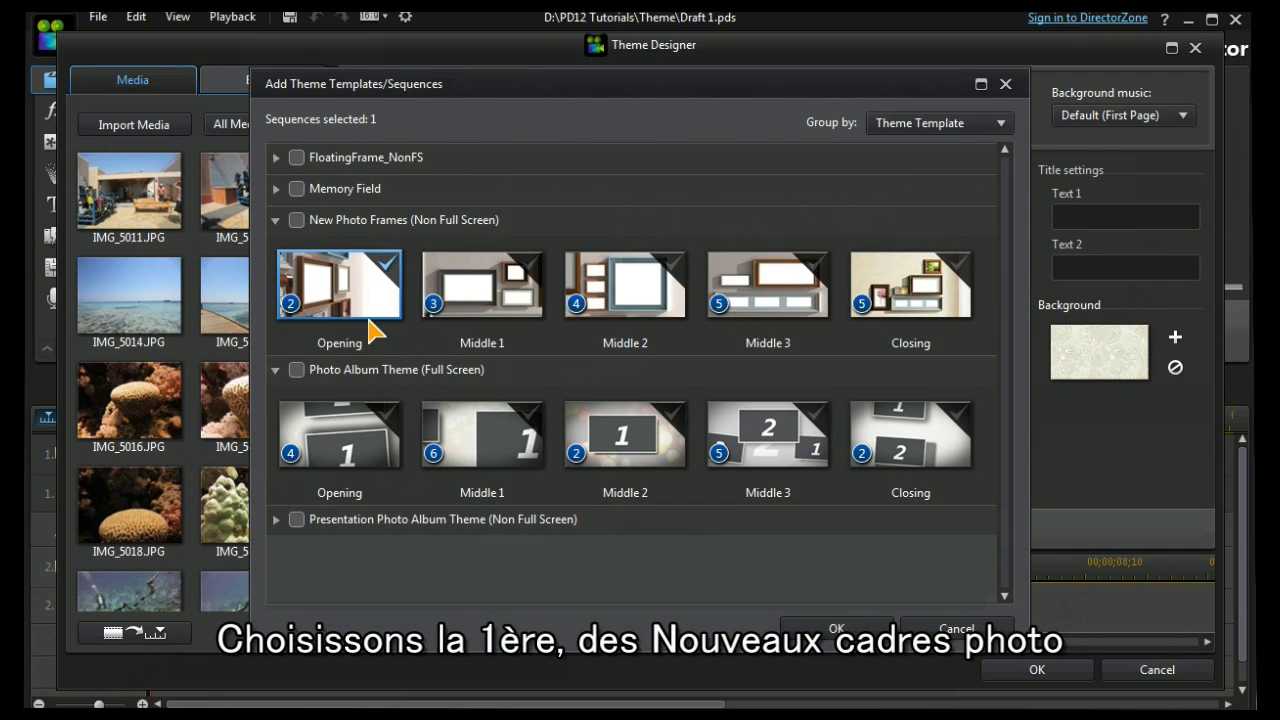
pyautogui.click(830, 628)
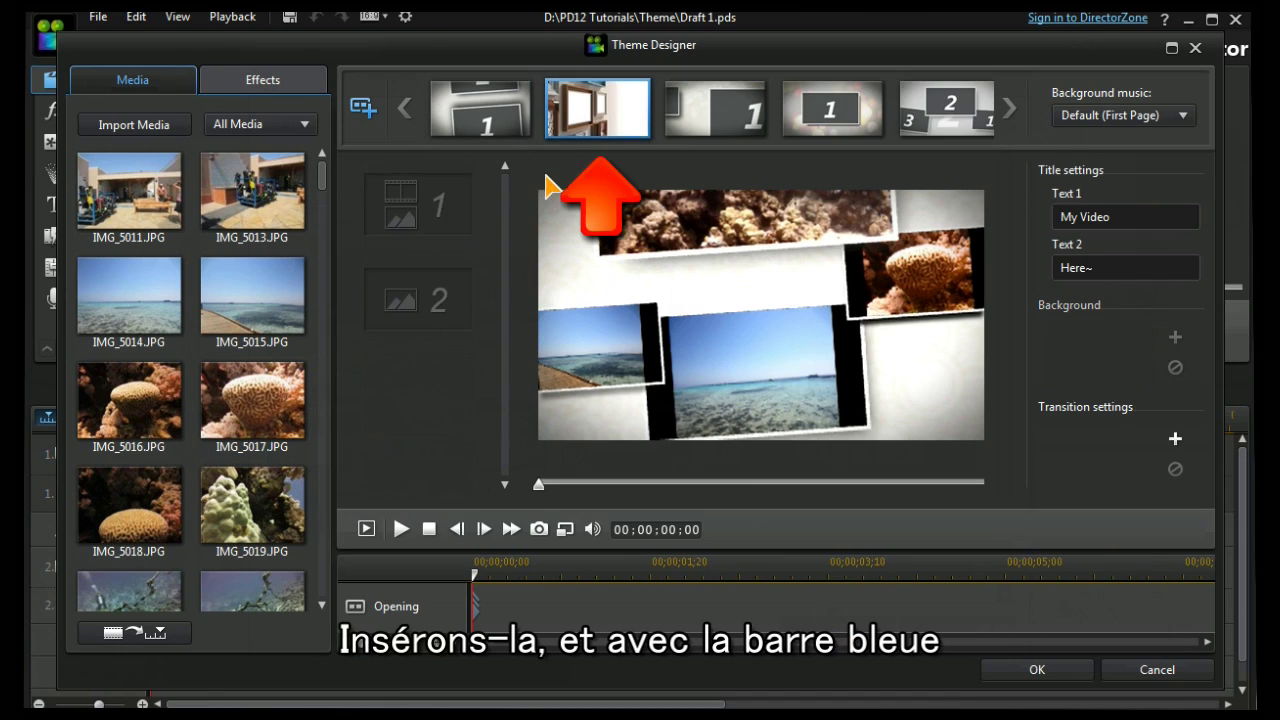
pyautogui.moveTo(606, 117); pyautogui.dragTo(455, 113)
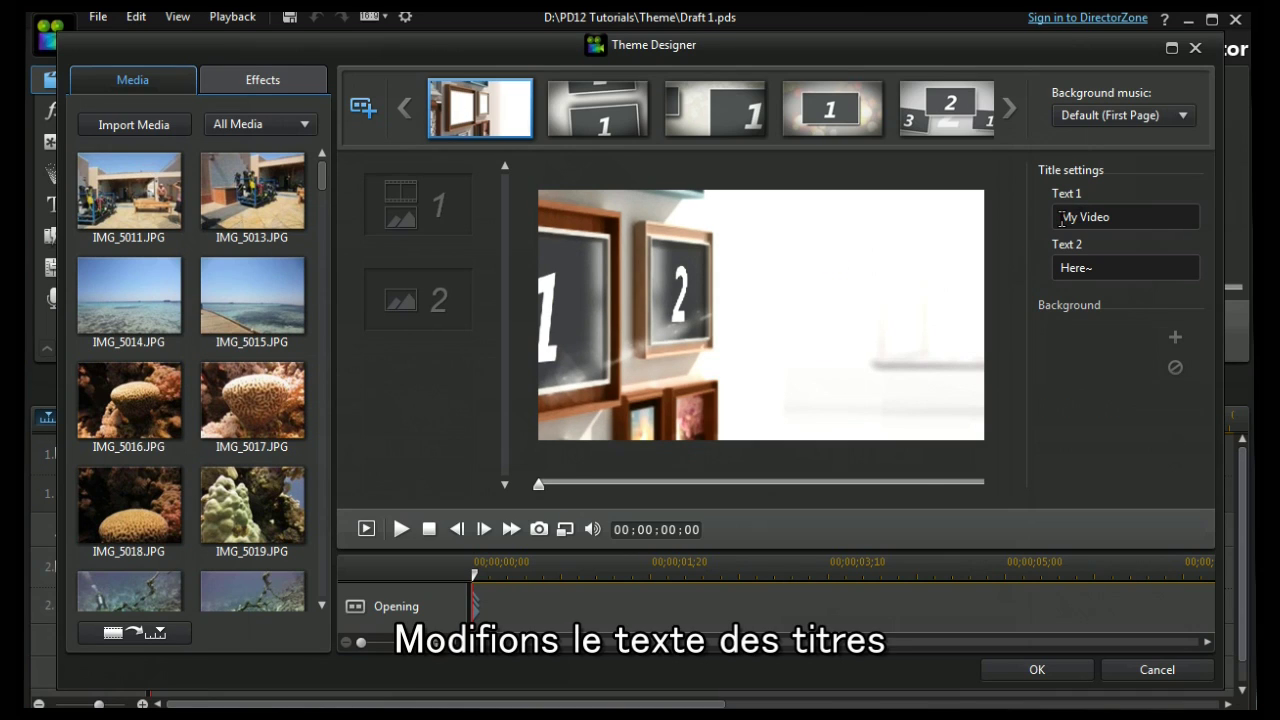
pyautogui.moveTo(1062, 219); pyautogui.dragTo(1151, 220)
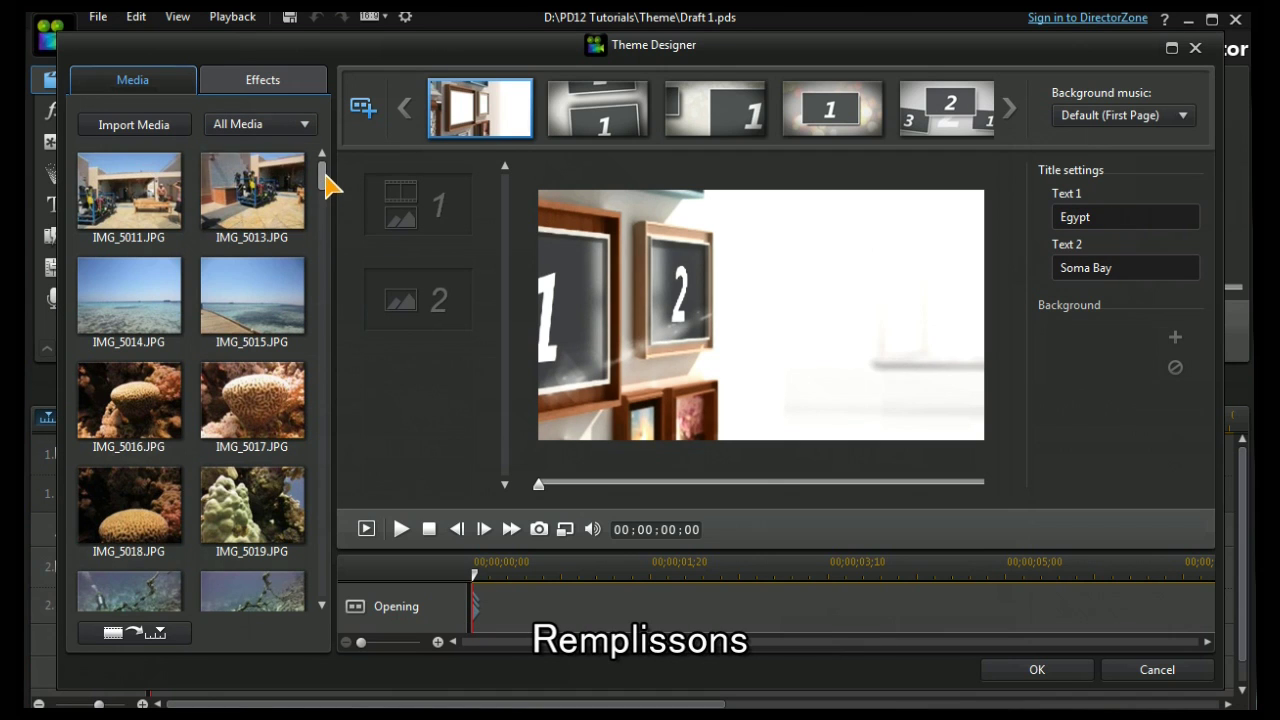
# - Fill the first photo frame with the SANY4739 fish clip and apply the theme to the timeline
pyautogui.moveTo(252, 336); pyautogui.dragTo(423, 212)
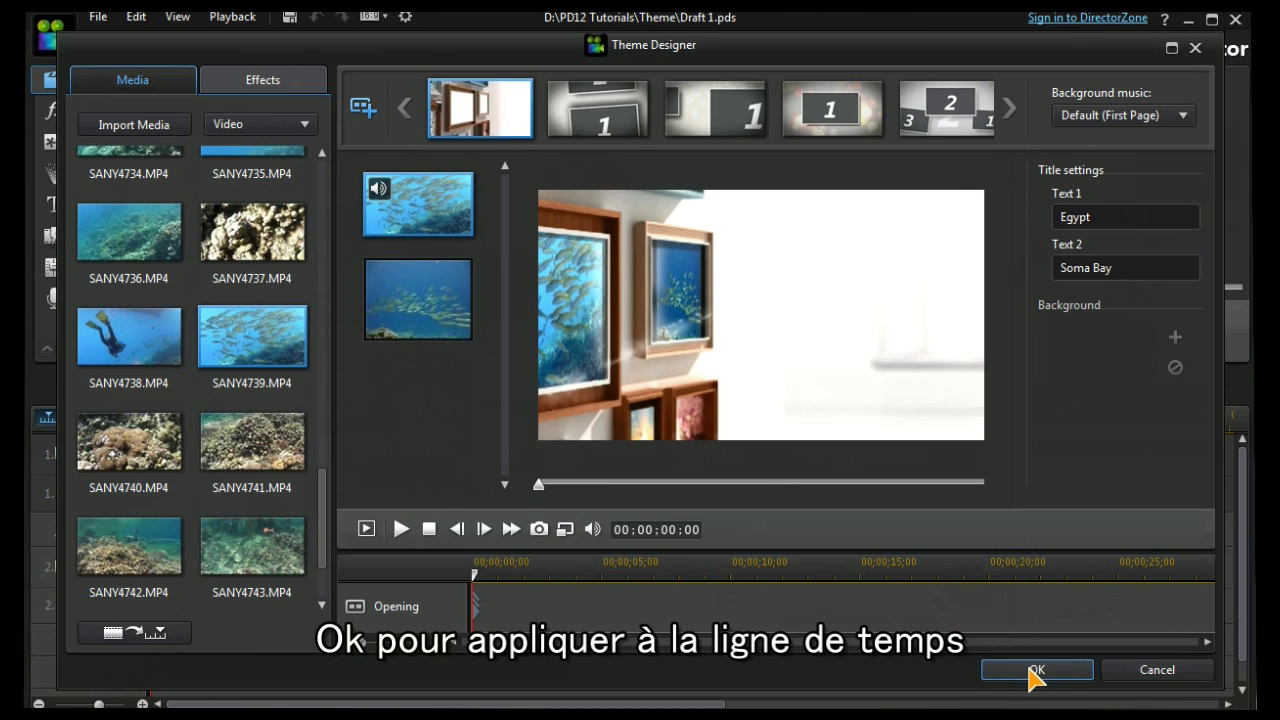
pyautogui.click(1033, 670)
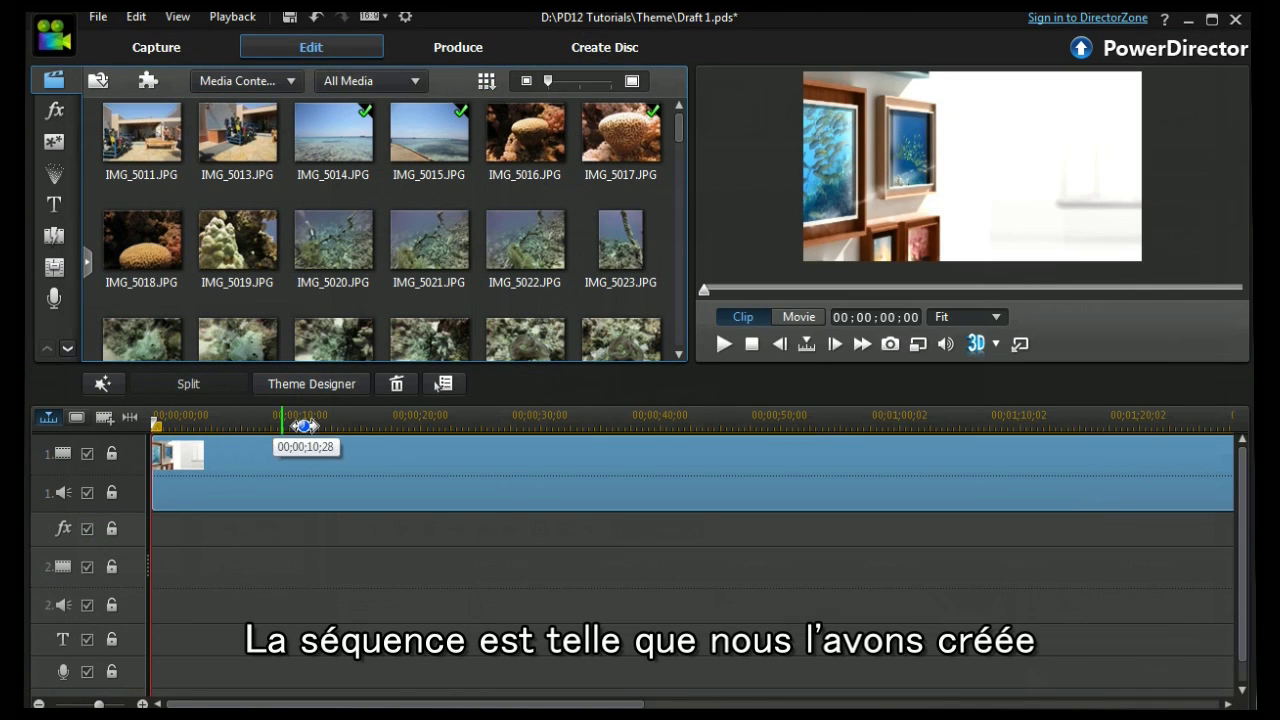
pyautogui.moveTo(338, 425); pyautogui.dragTo(286, 420)
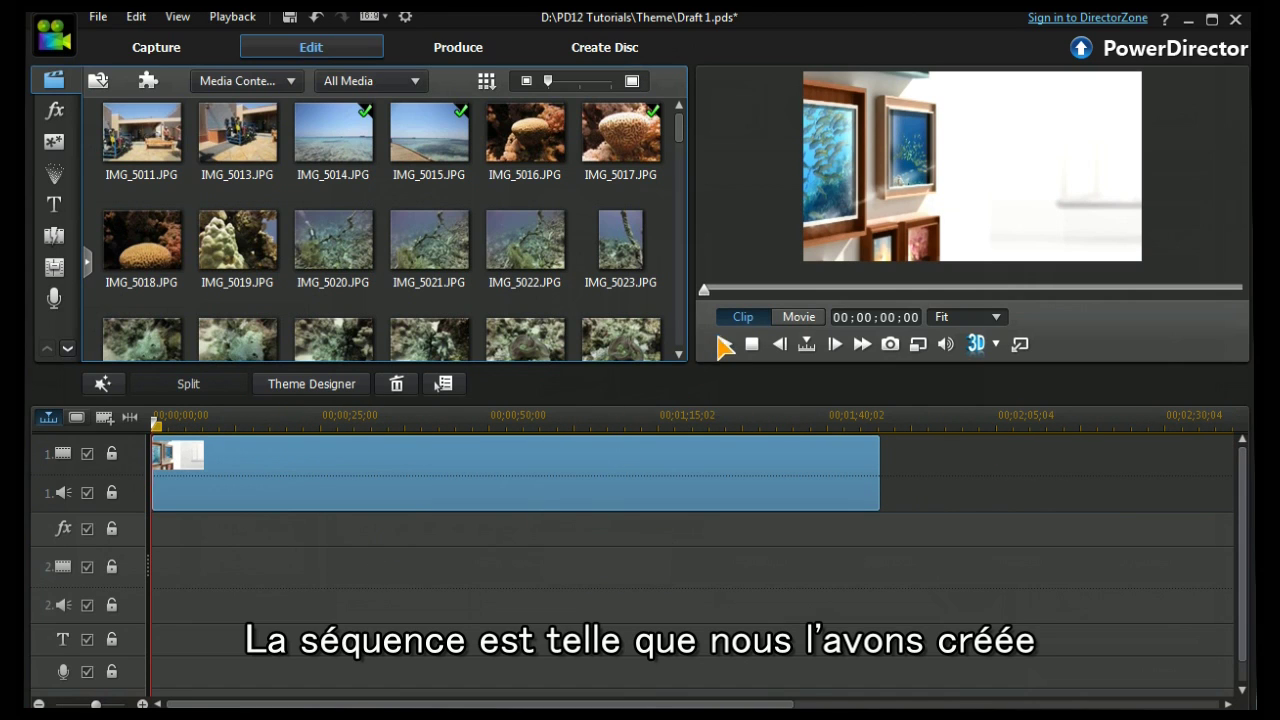
pyautogui.click(724, 344)
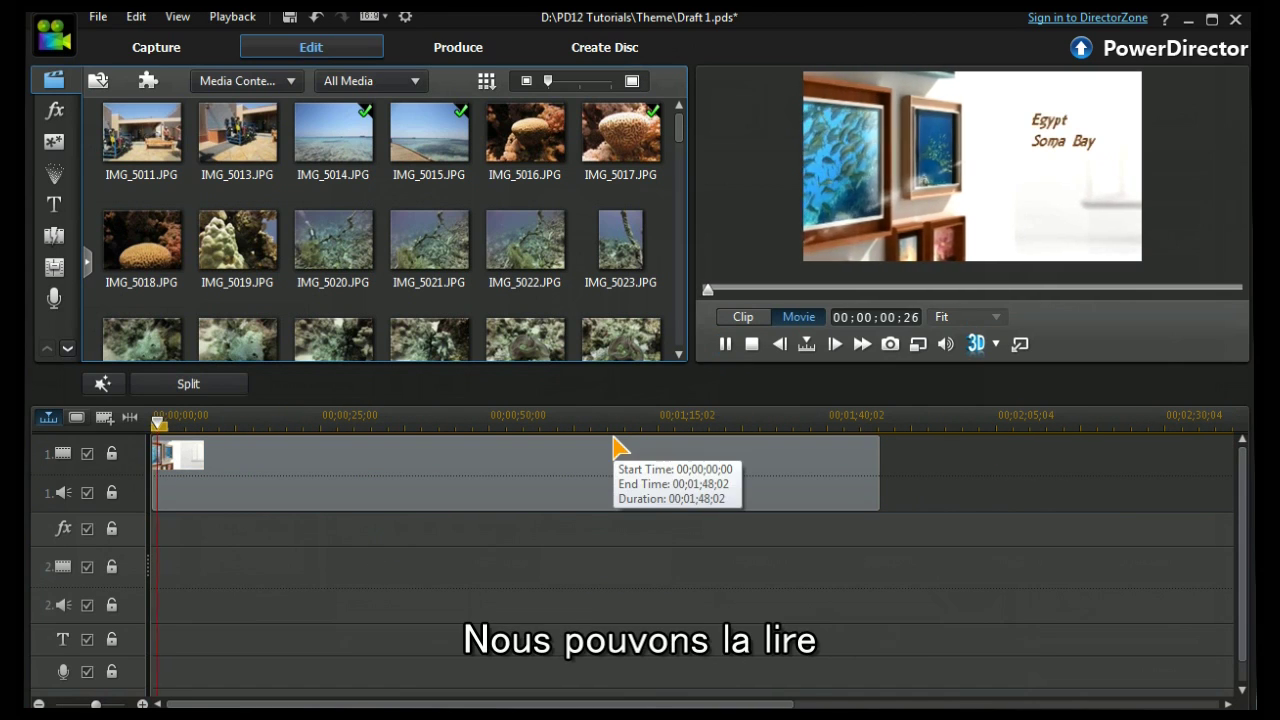
pyautogui.click(725, 344)
pyautogui.click(514, 477)
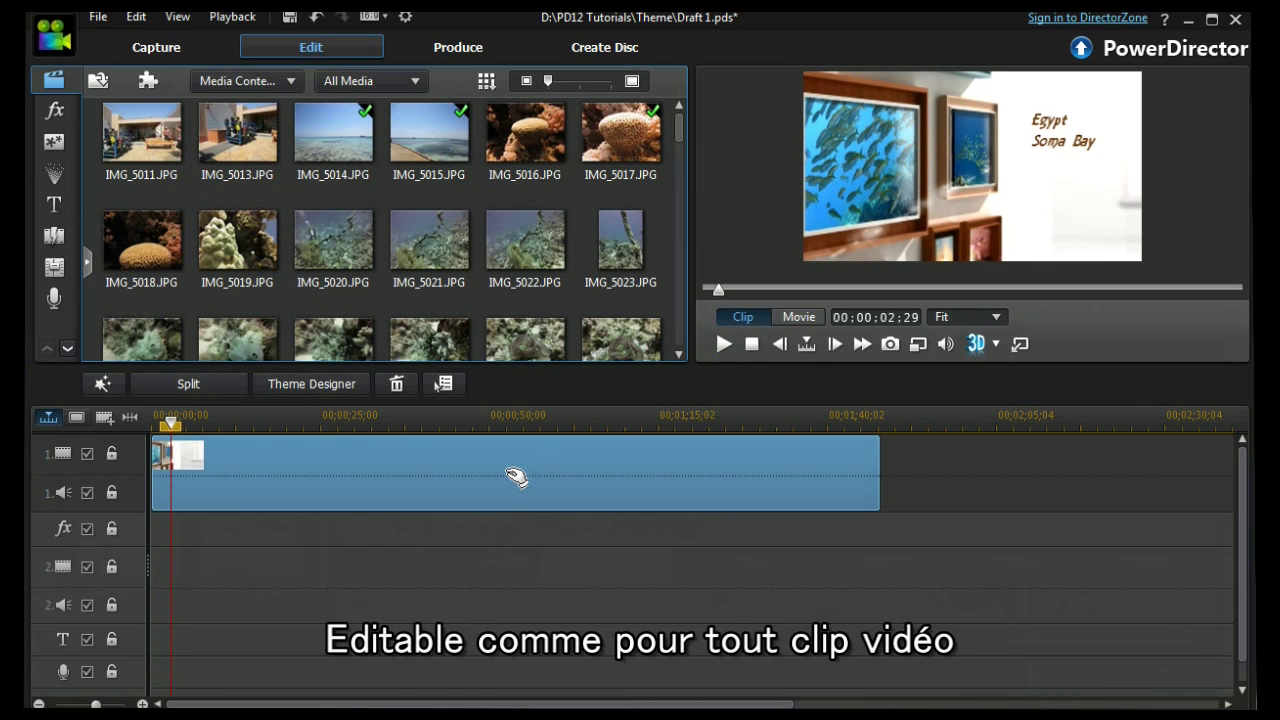